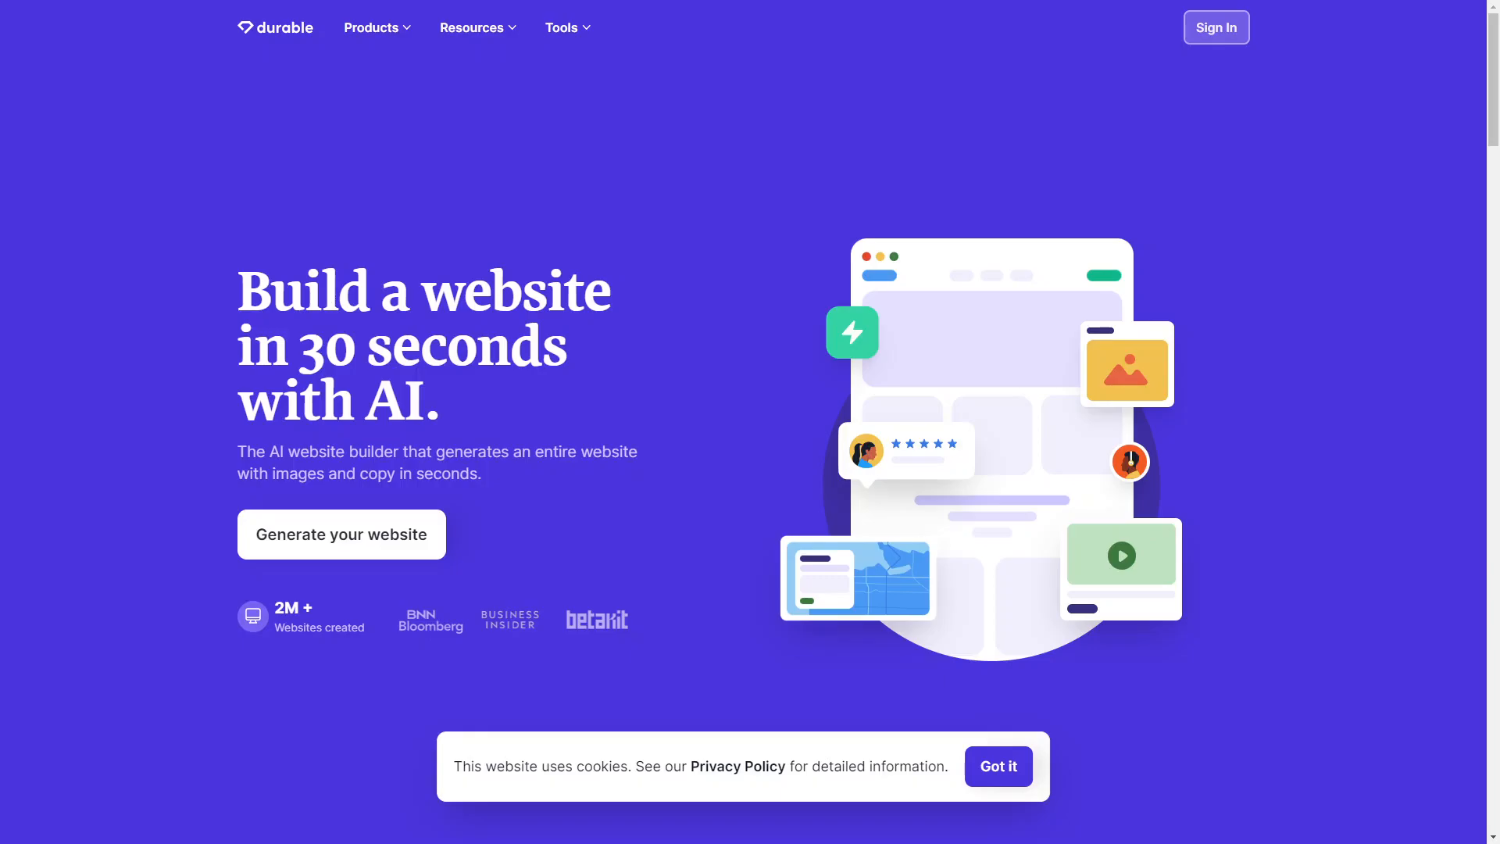
Start generating a new website and allow the site to know the location
click(341, 535)
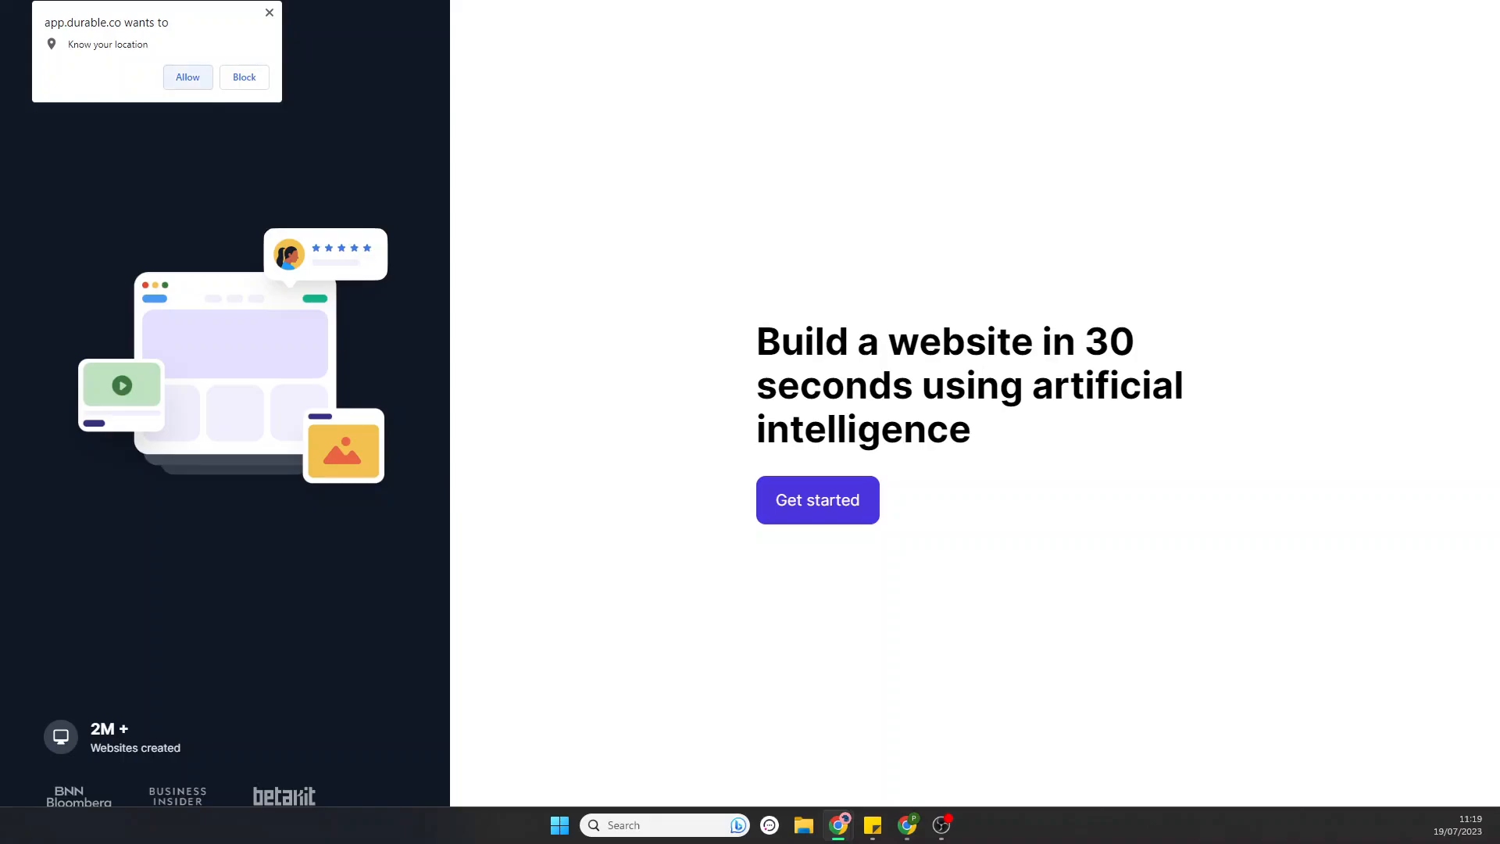
click(187, 76)
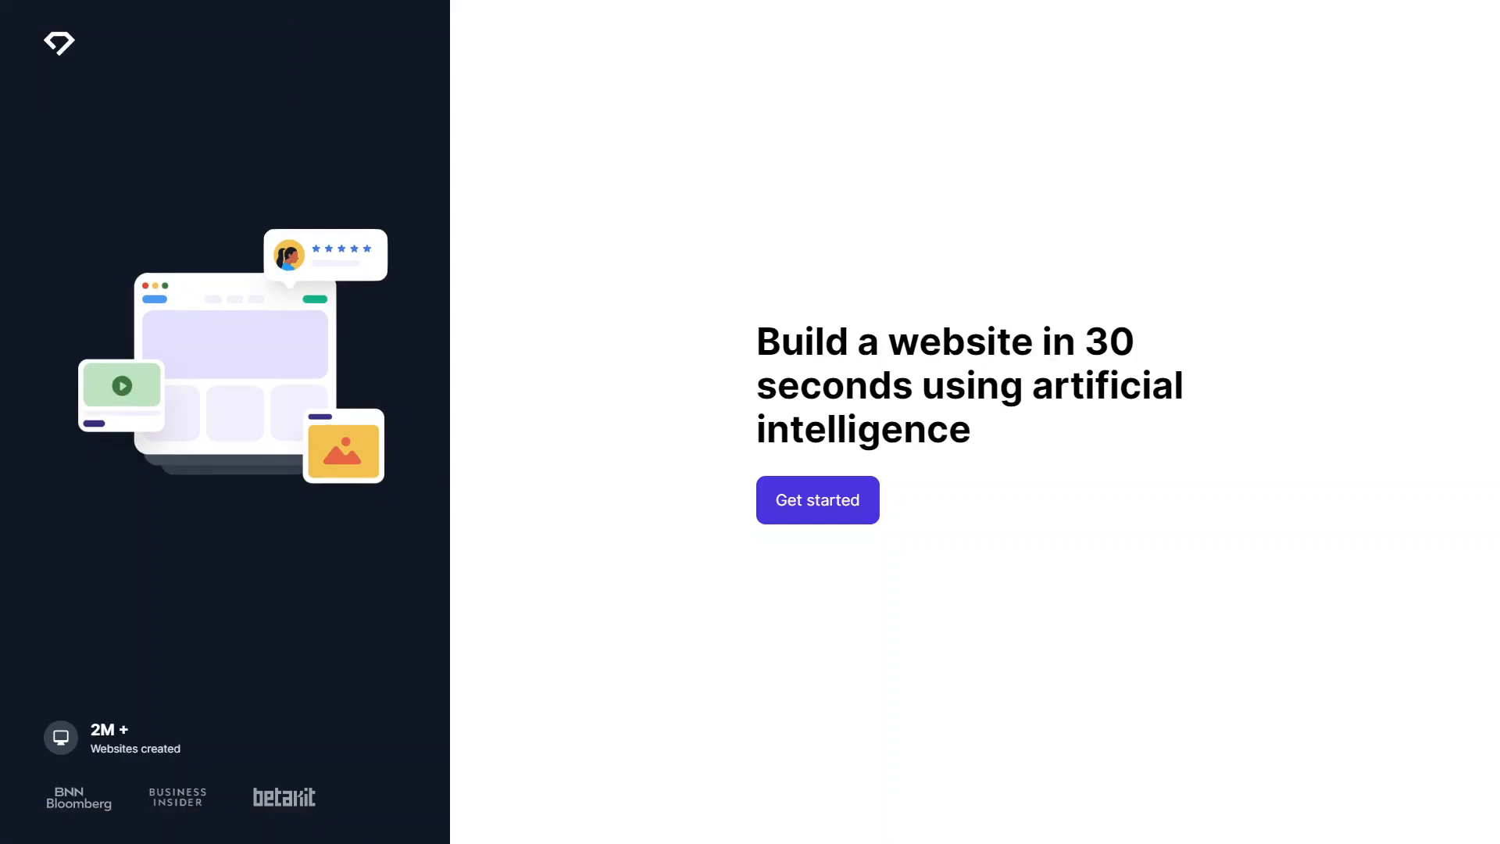
click(818, 500)
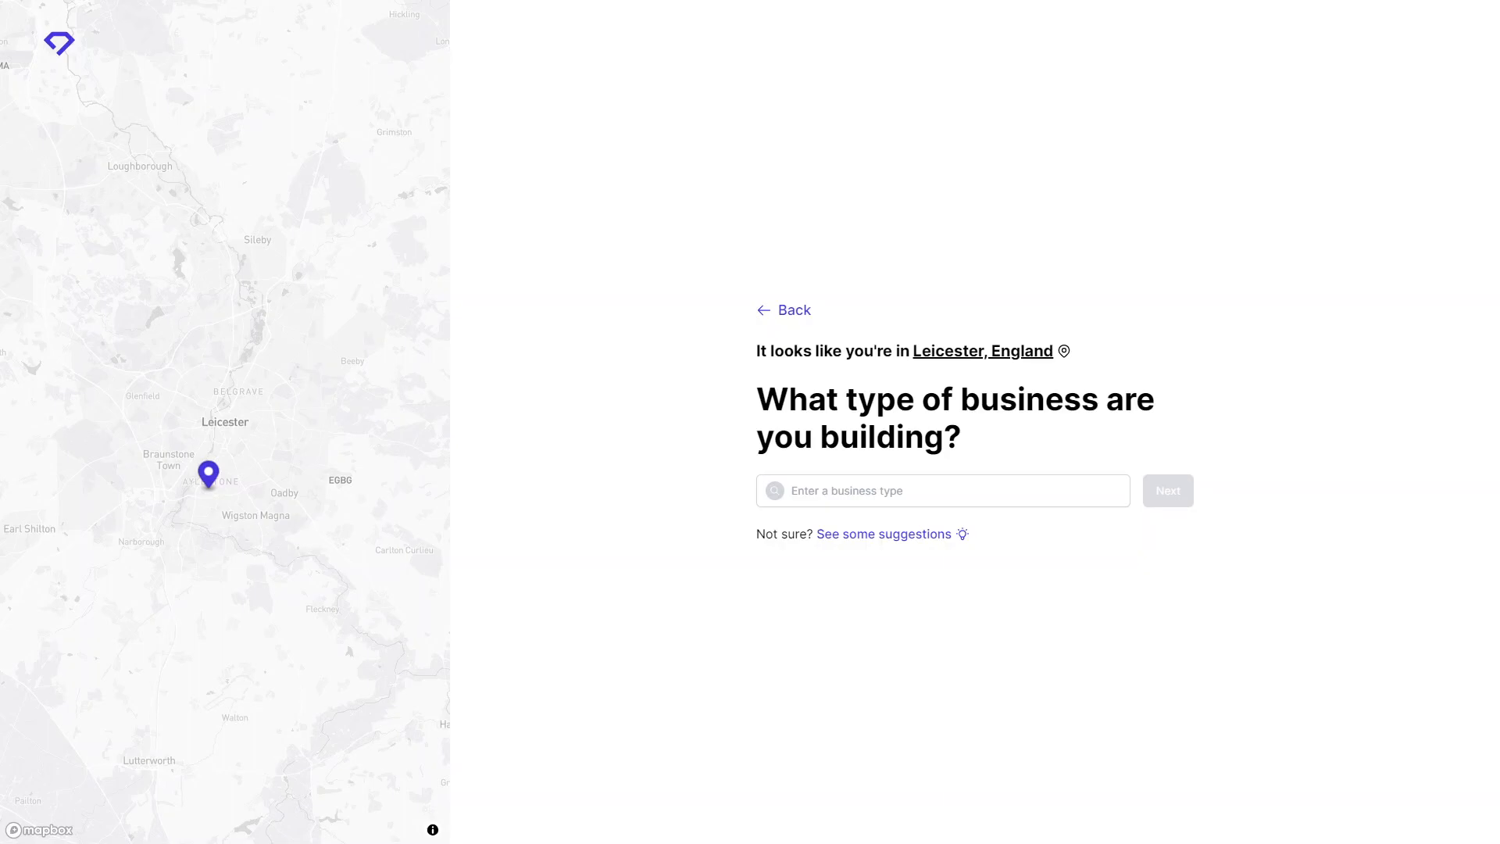
Choose a coaching business type from the suggested business types
click(892, 535)
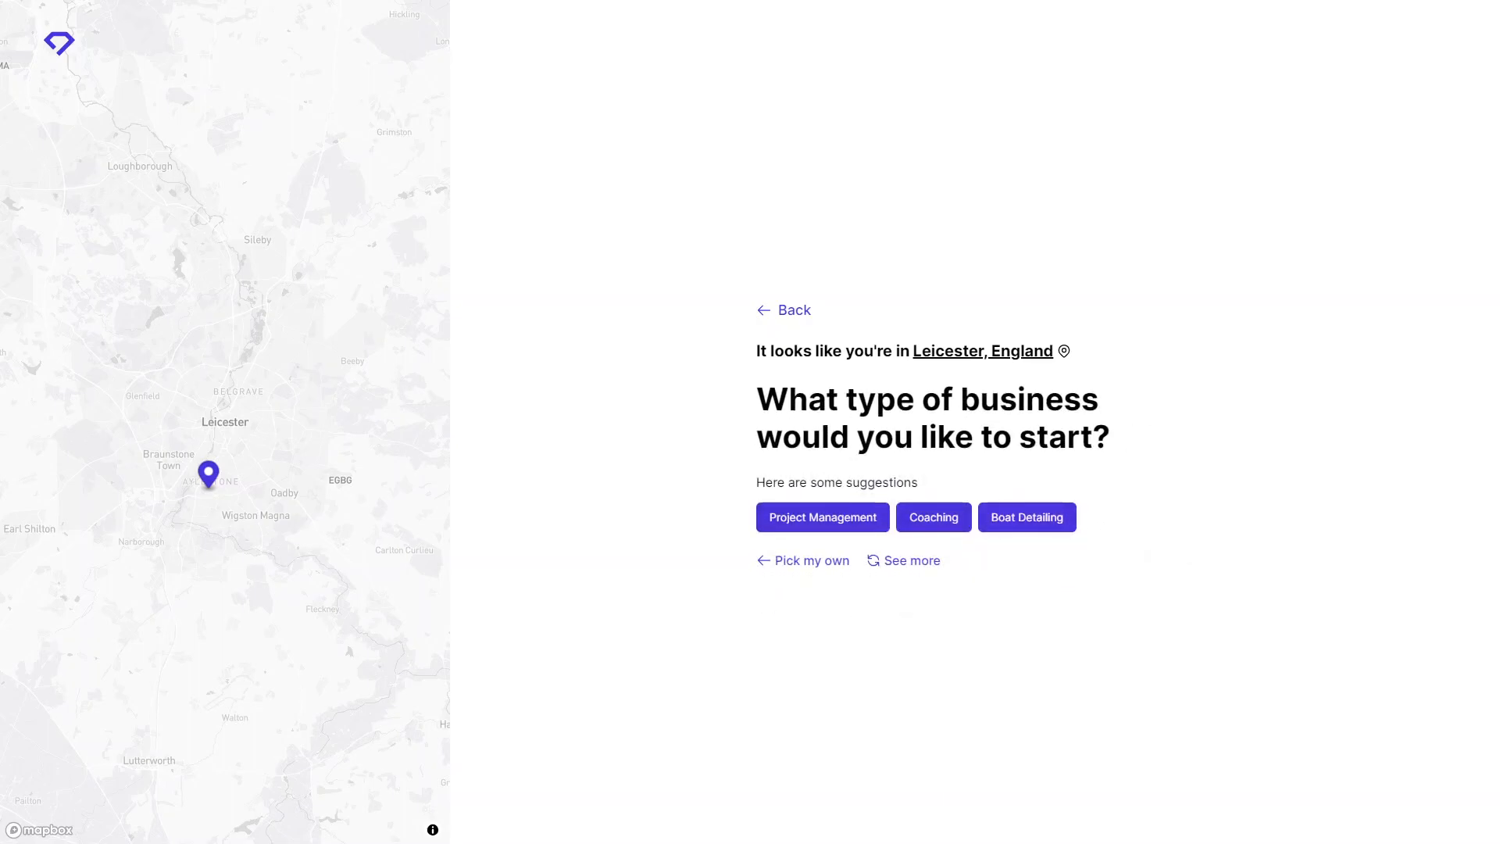
click(903, 560)
click(892, 517)
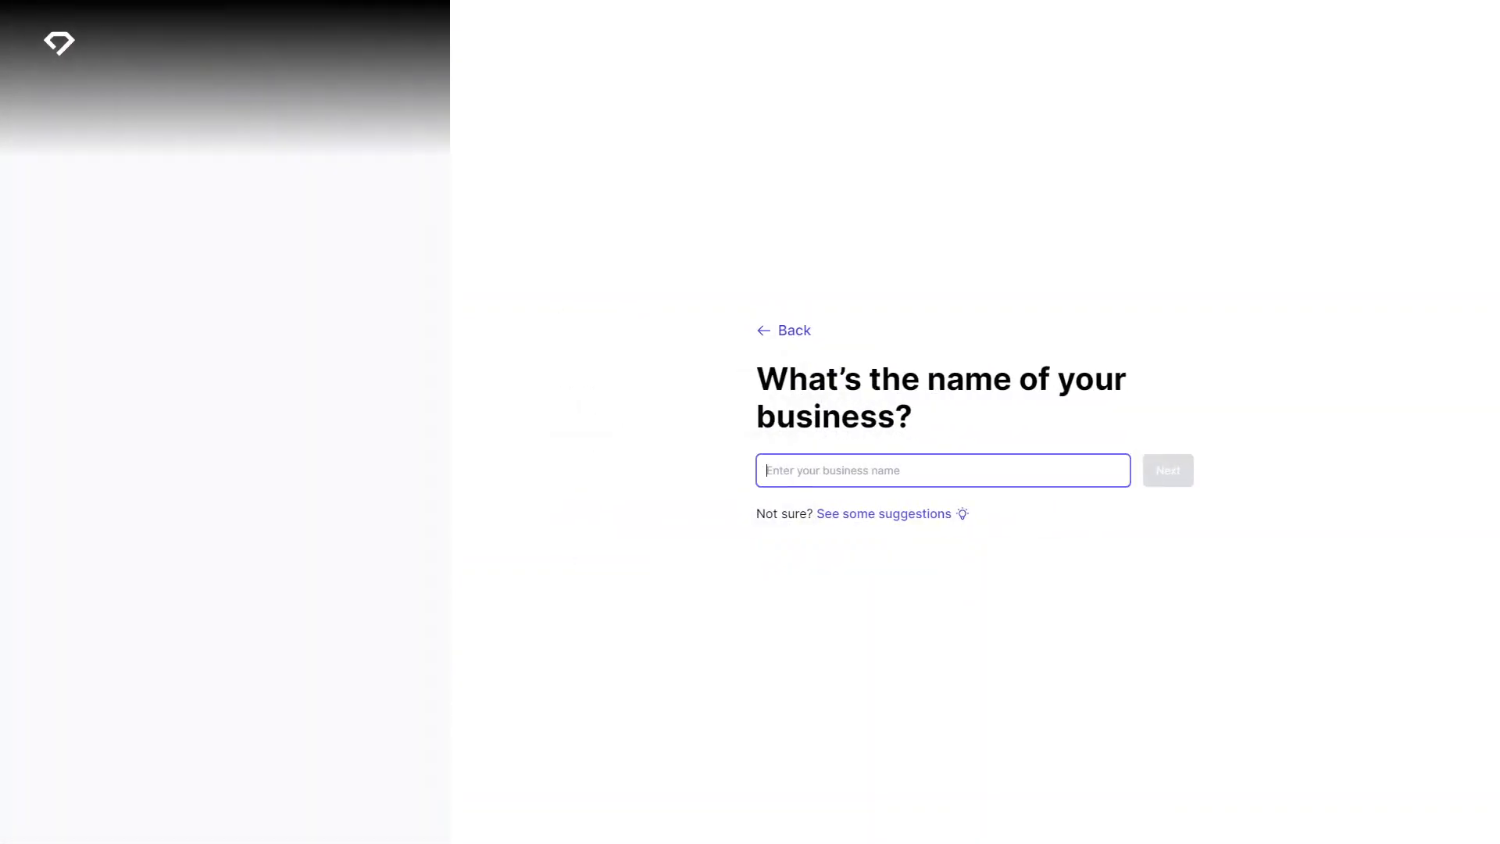
Enter PT Coaching as the business name, but replace it with the suggested name Mindful Momentum Coaching
text(PT Coach)
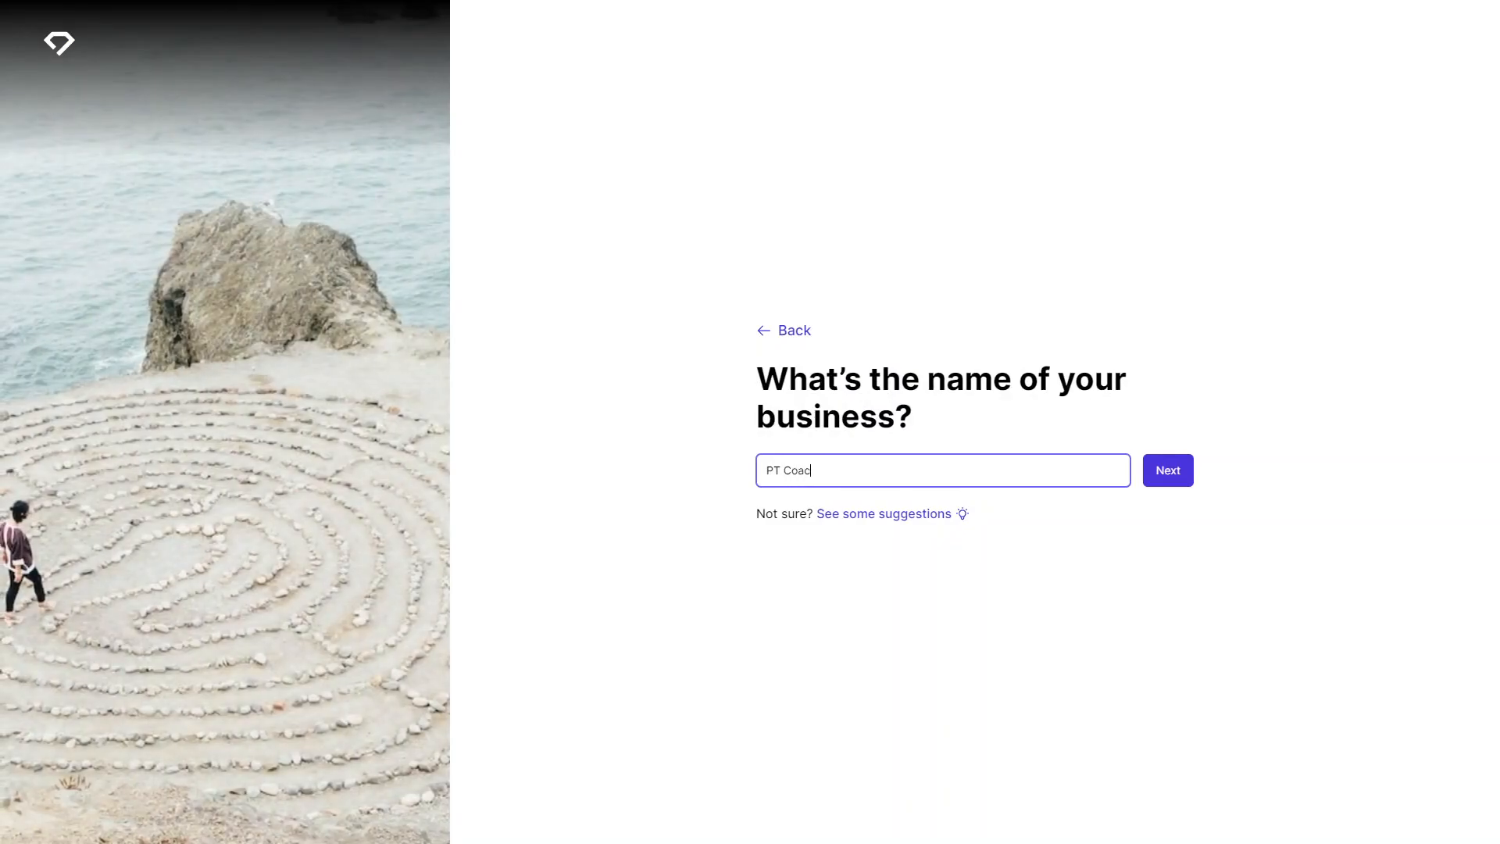
text(ing)
click(892, 514)
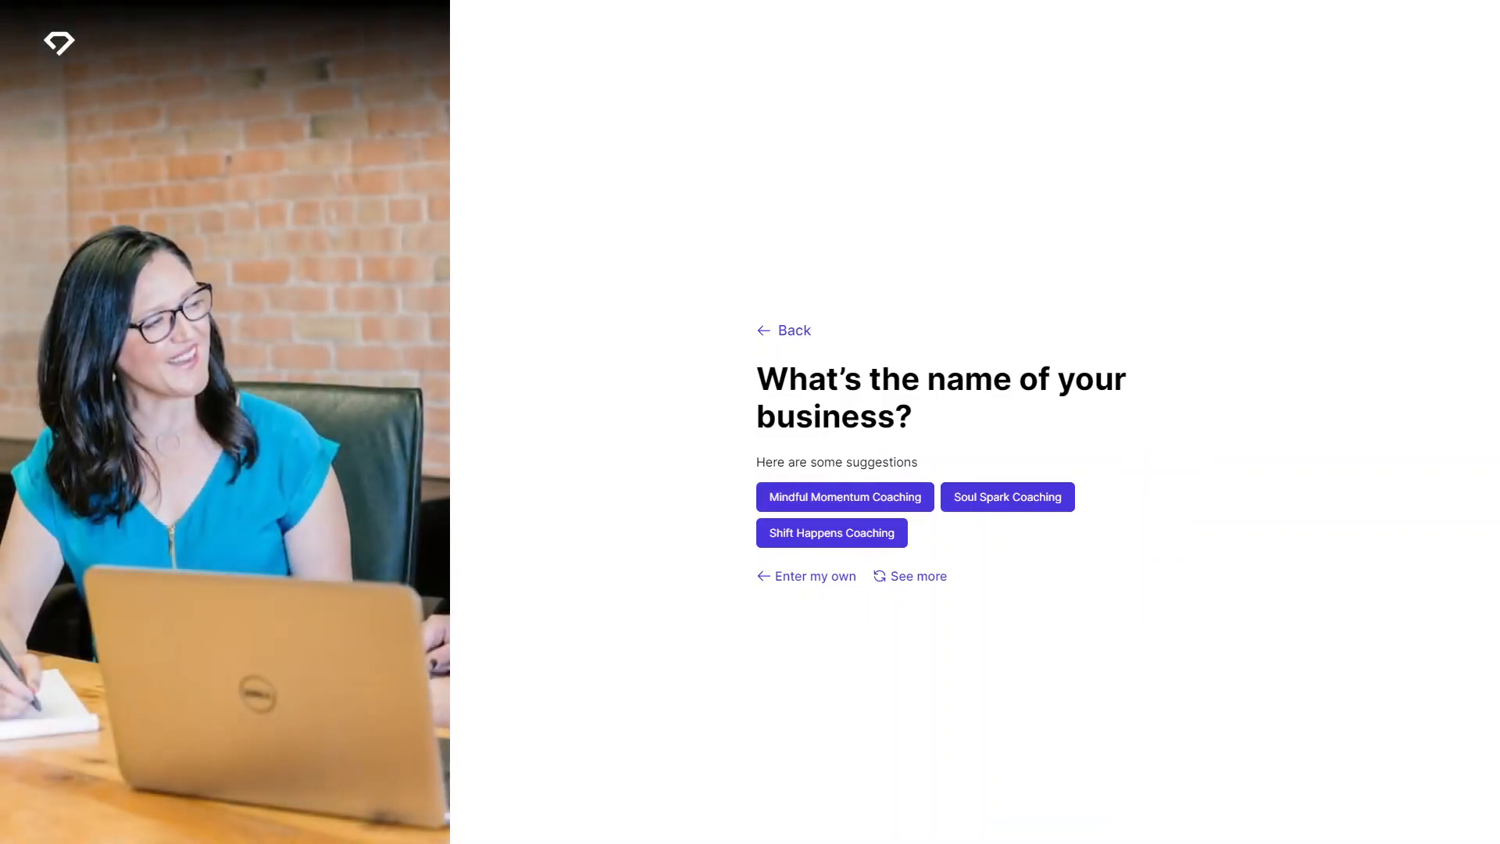
click(845, 497)
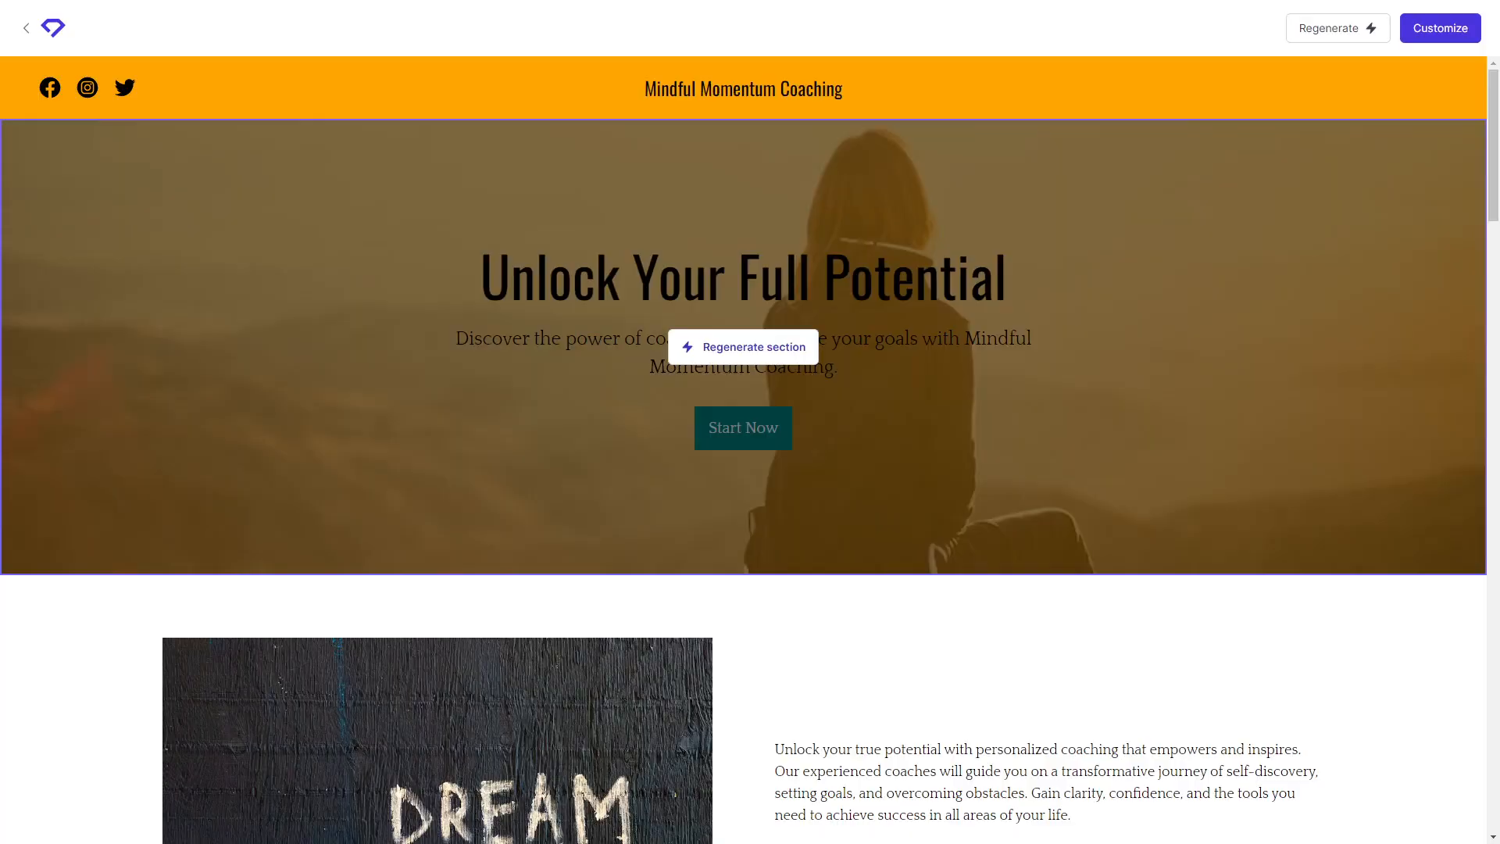
Review all sections of the generated website, from the hero banner down to the contact form and map
scroll(750, 450, down, 5)
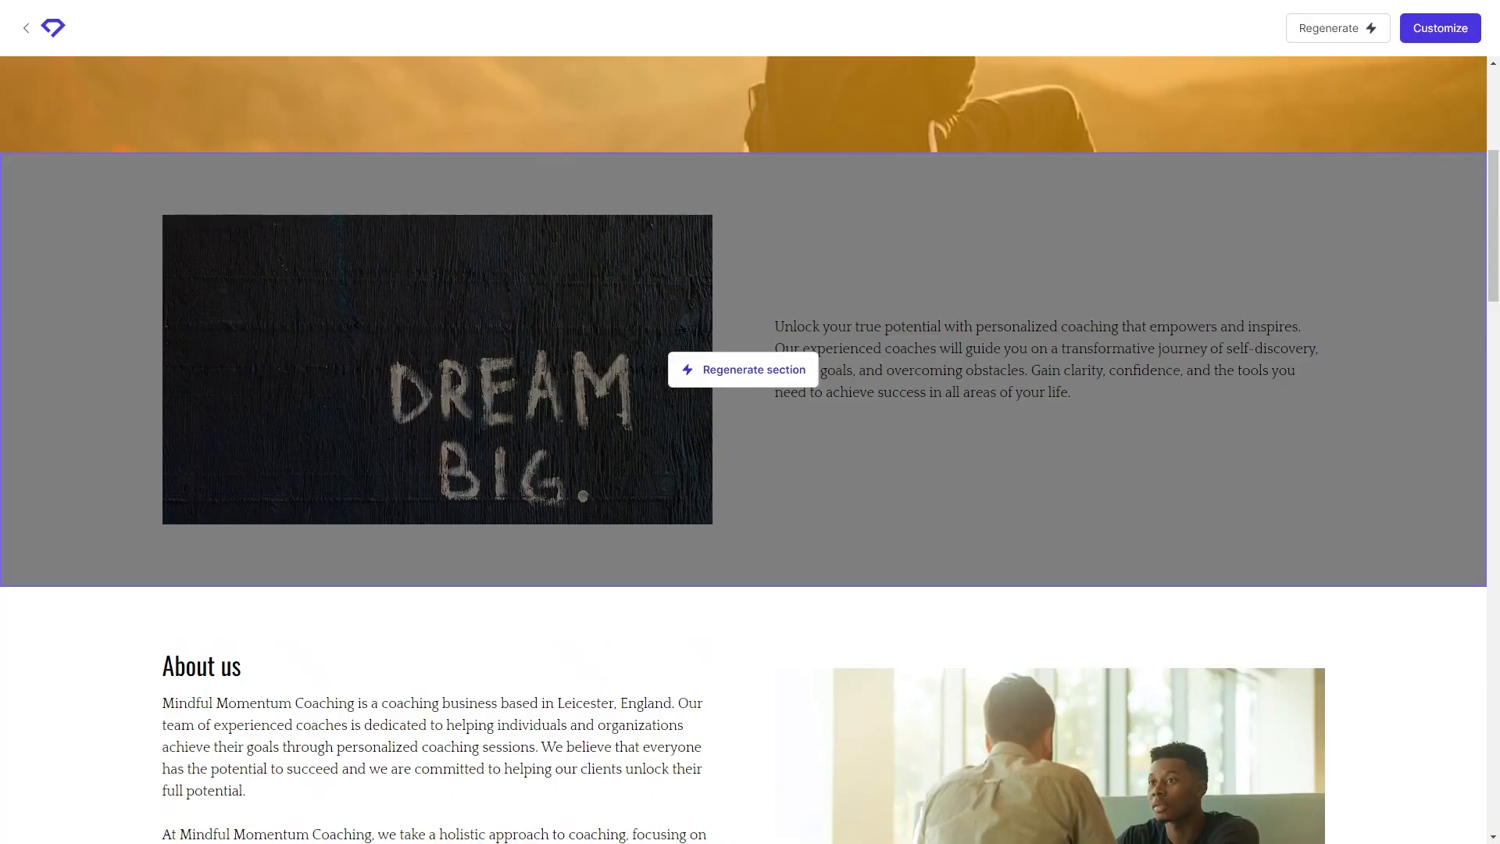
scroll(750, 450, down, 7)
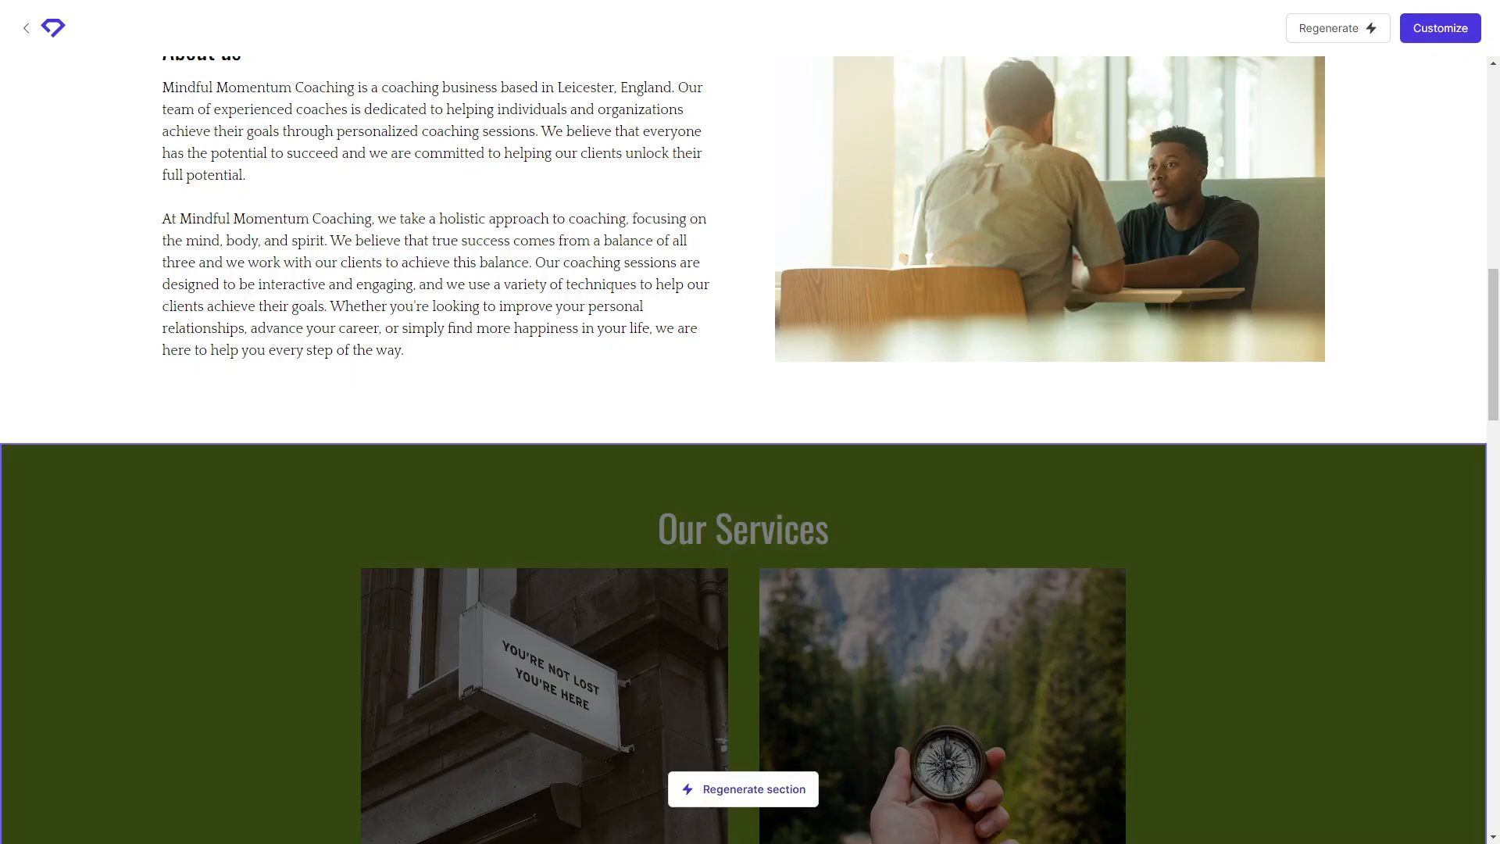
scroll(750, 450, down, 4)
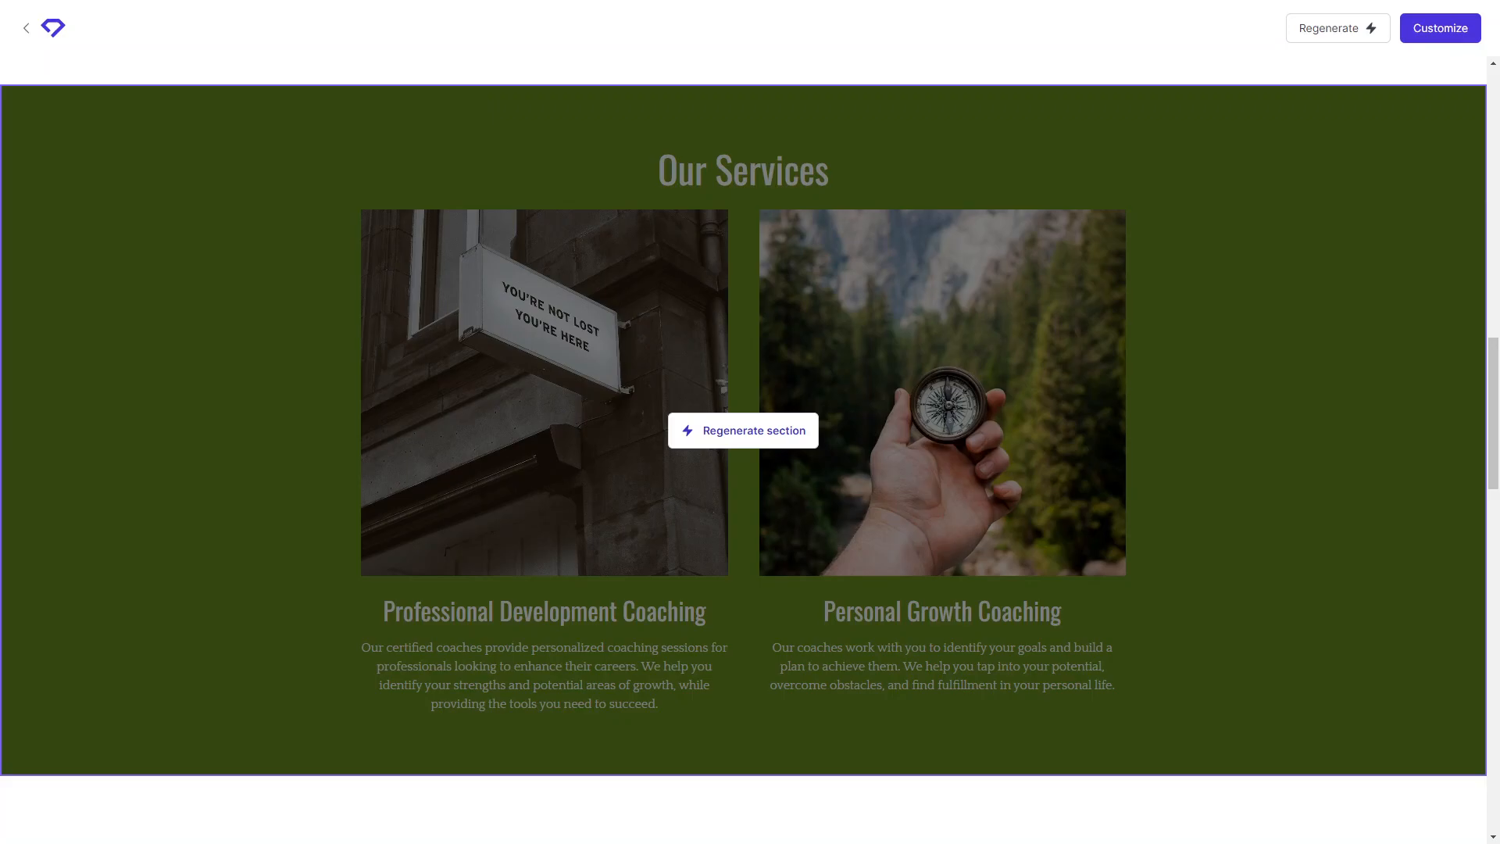
scroll(750, 449, down, 12)
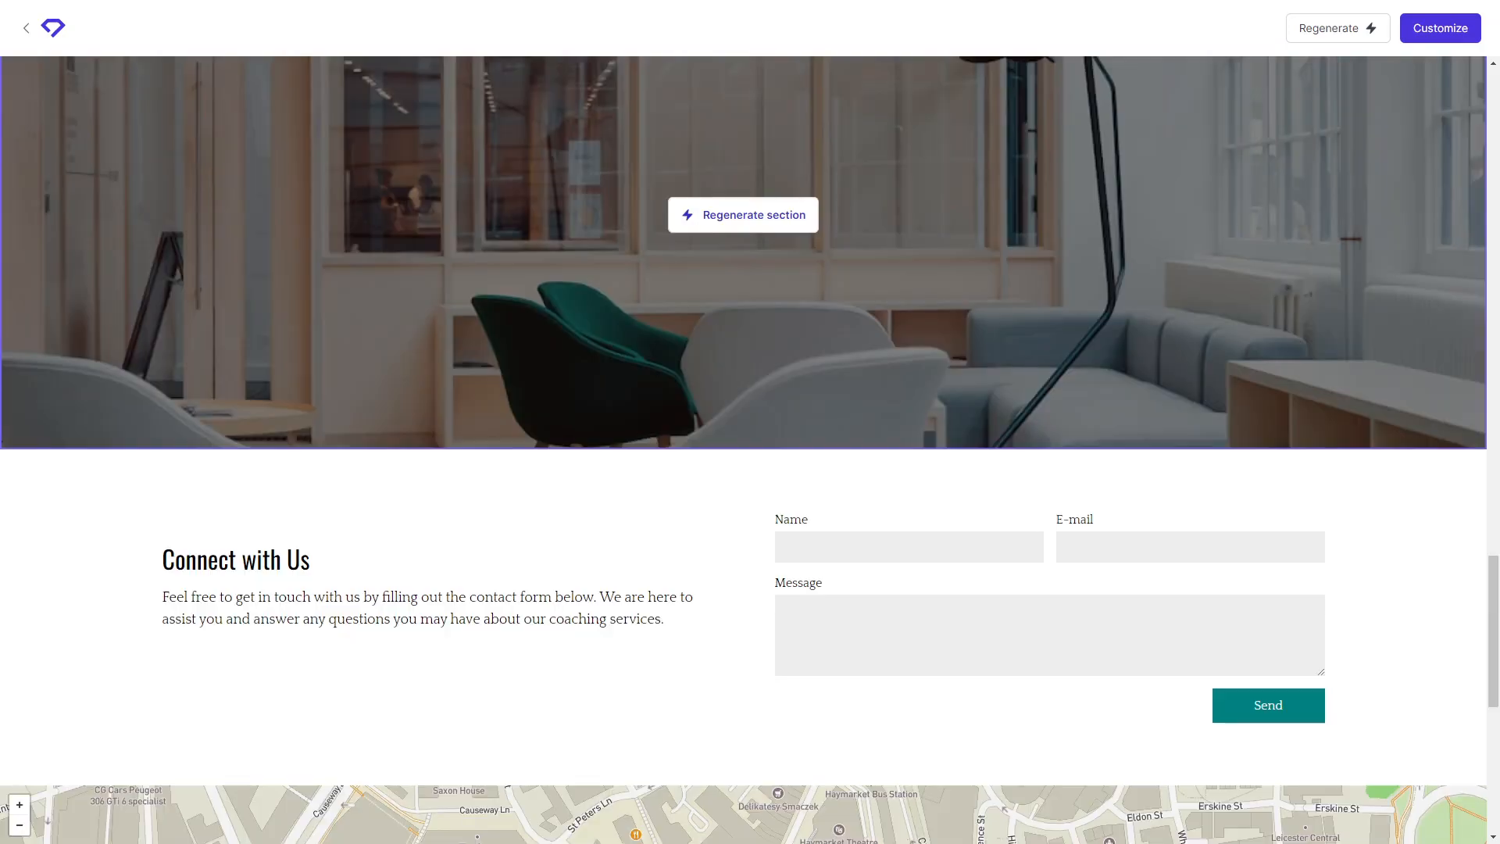
scroll(750, 450, down, 7)
scroll(743, 450, up, 20)
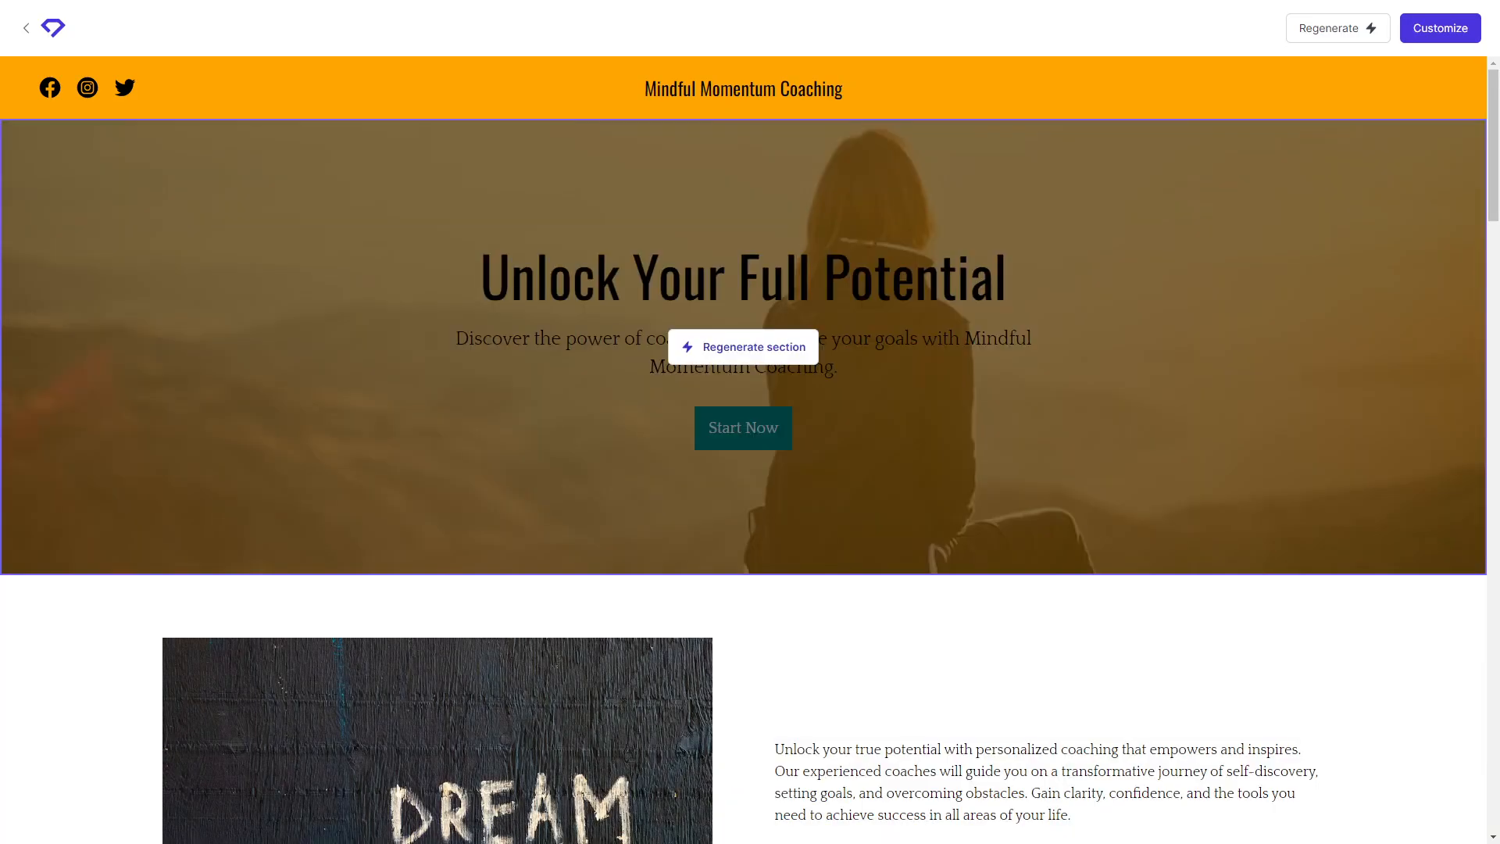
Regenerate the Our Services section of the generated website
scroll(743, 571, down, 1)
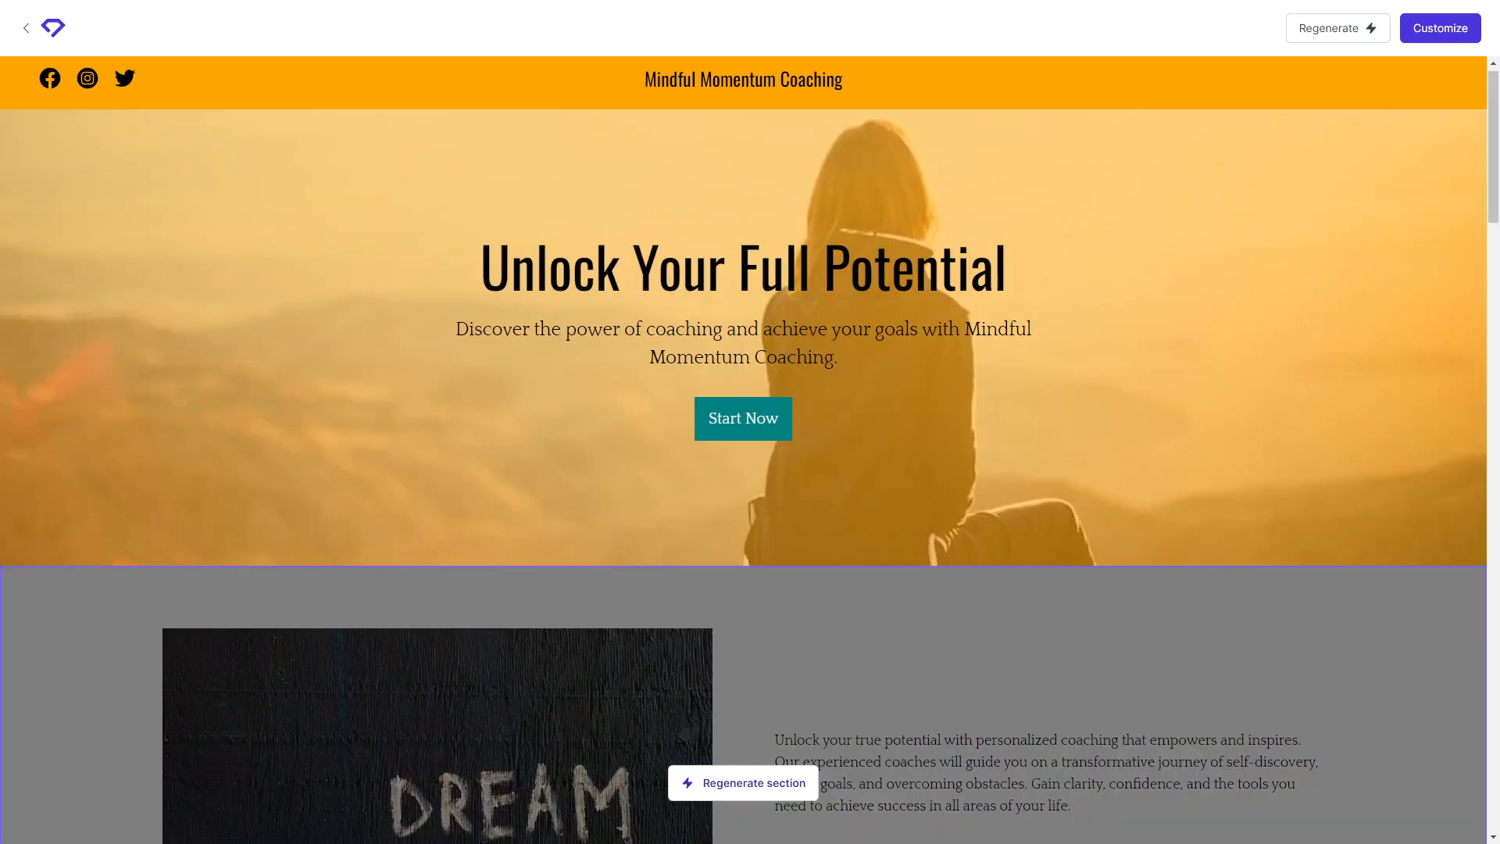
scroll(743, 450, down, 20)
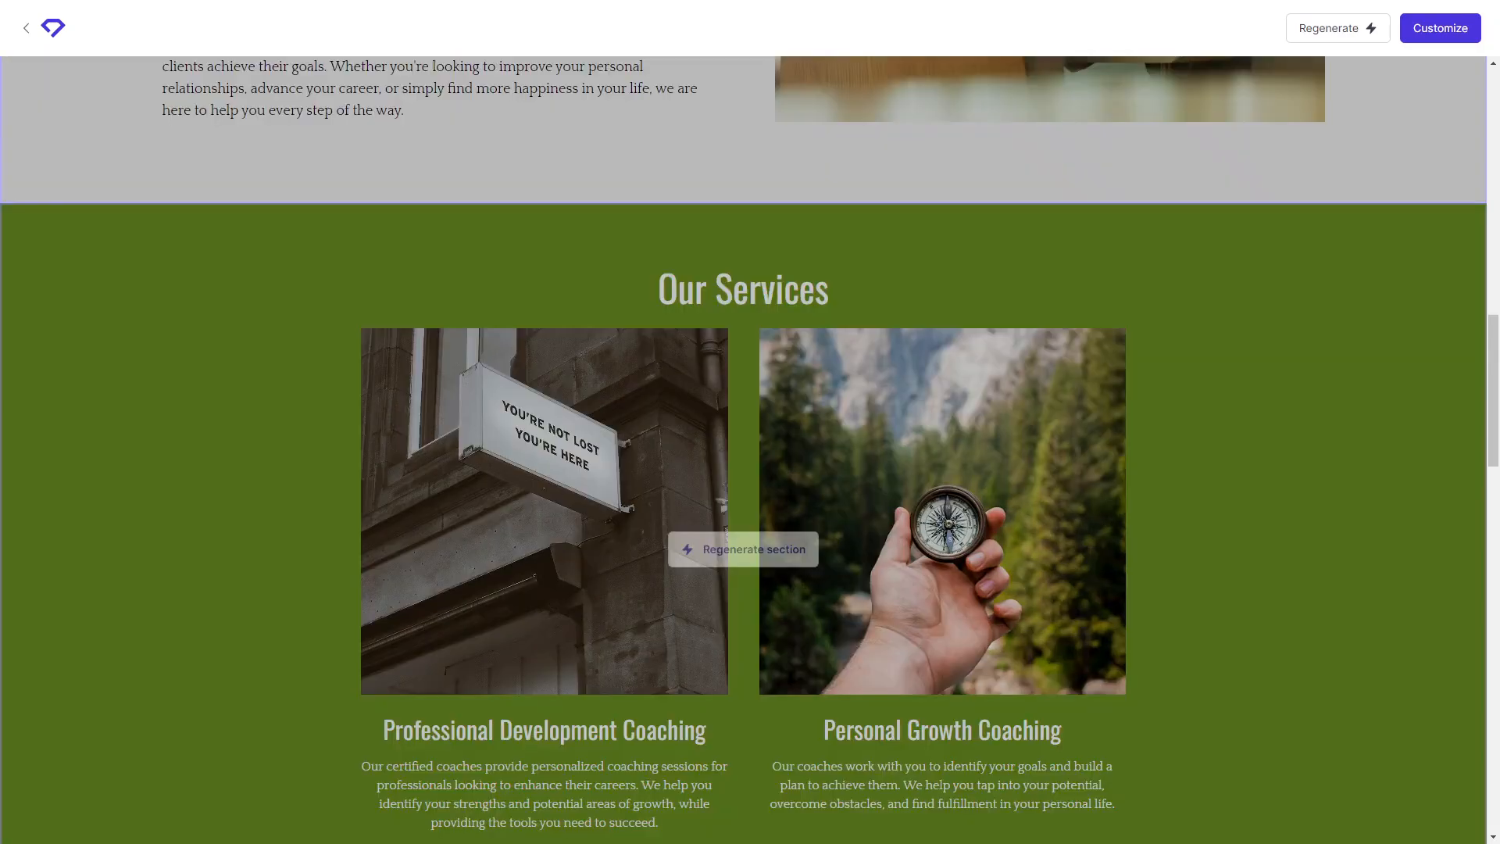
scroll(743, 450, down, 1)
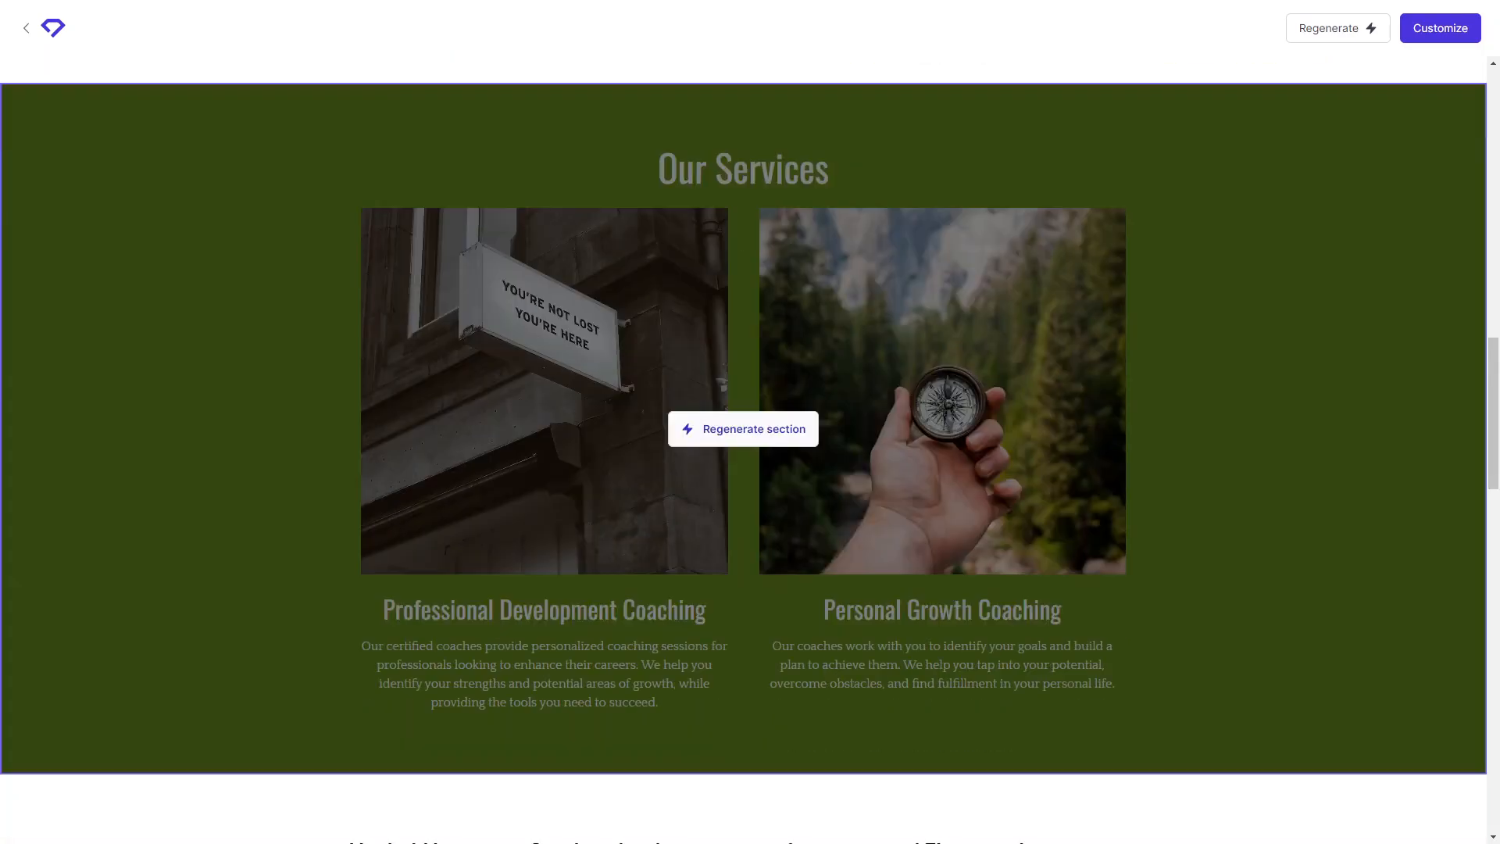
scroll(743, 450, up, 1)
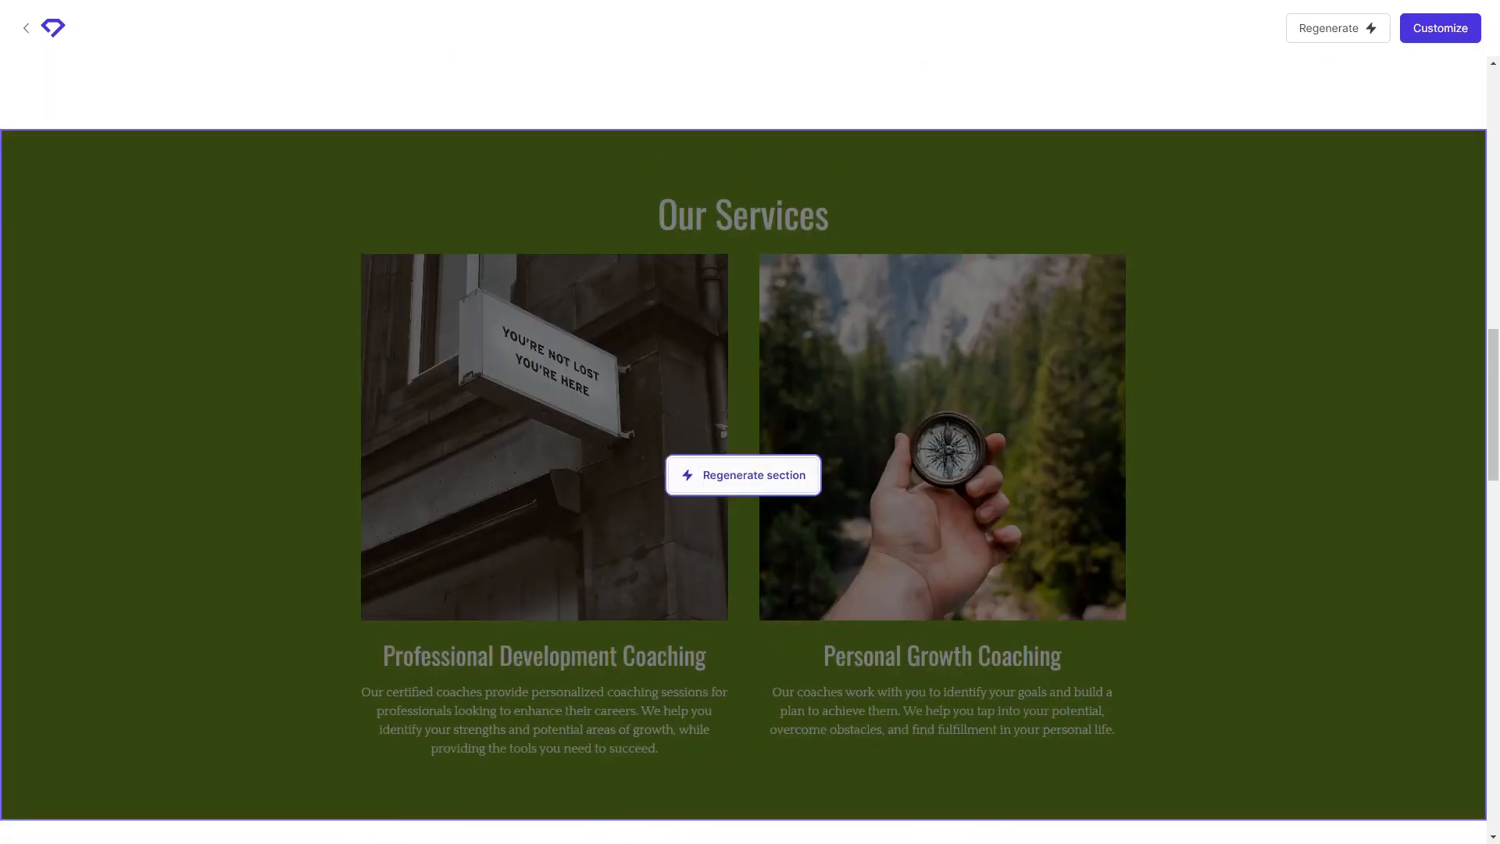
click(743, 476)
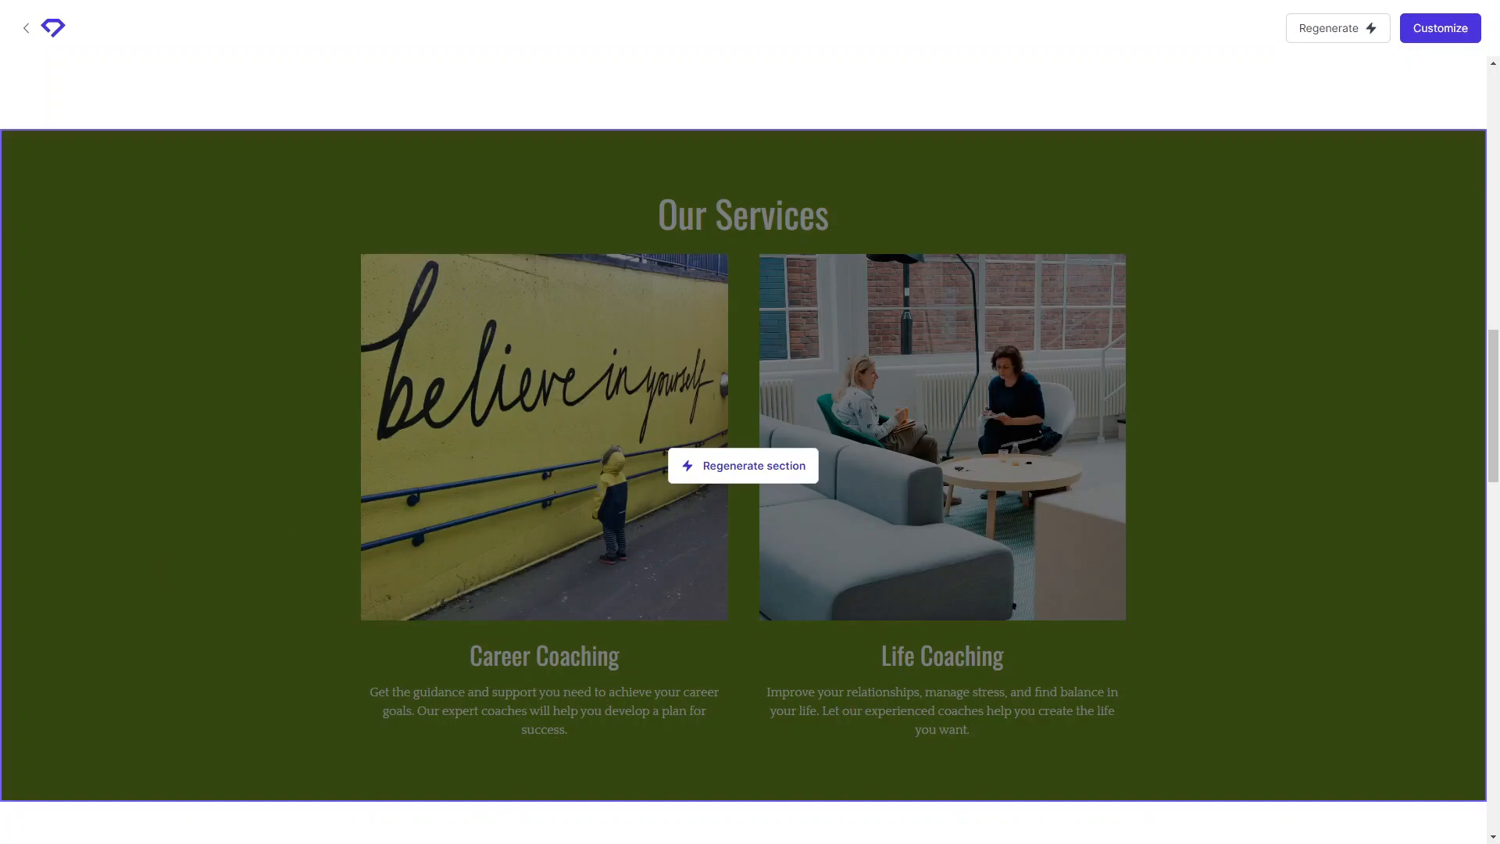
Look over the rest of the generated page and open the website for customization
scroll(744, 425, down, 9)
scroll(744, 426, up, 18)
click(1440, 28)
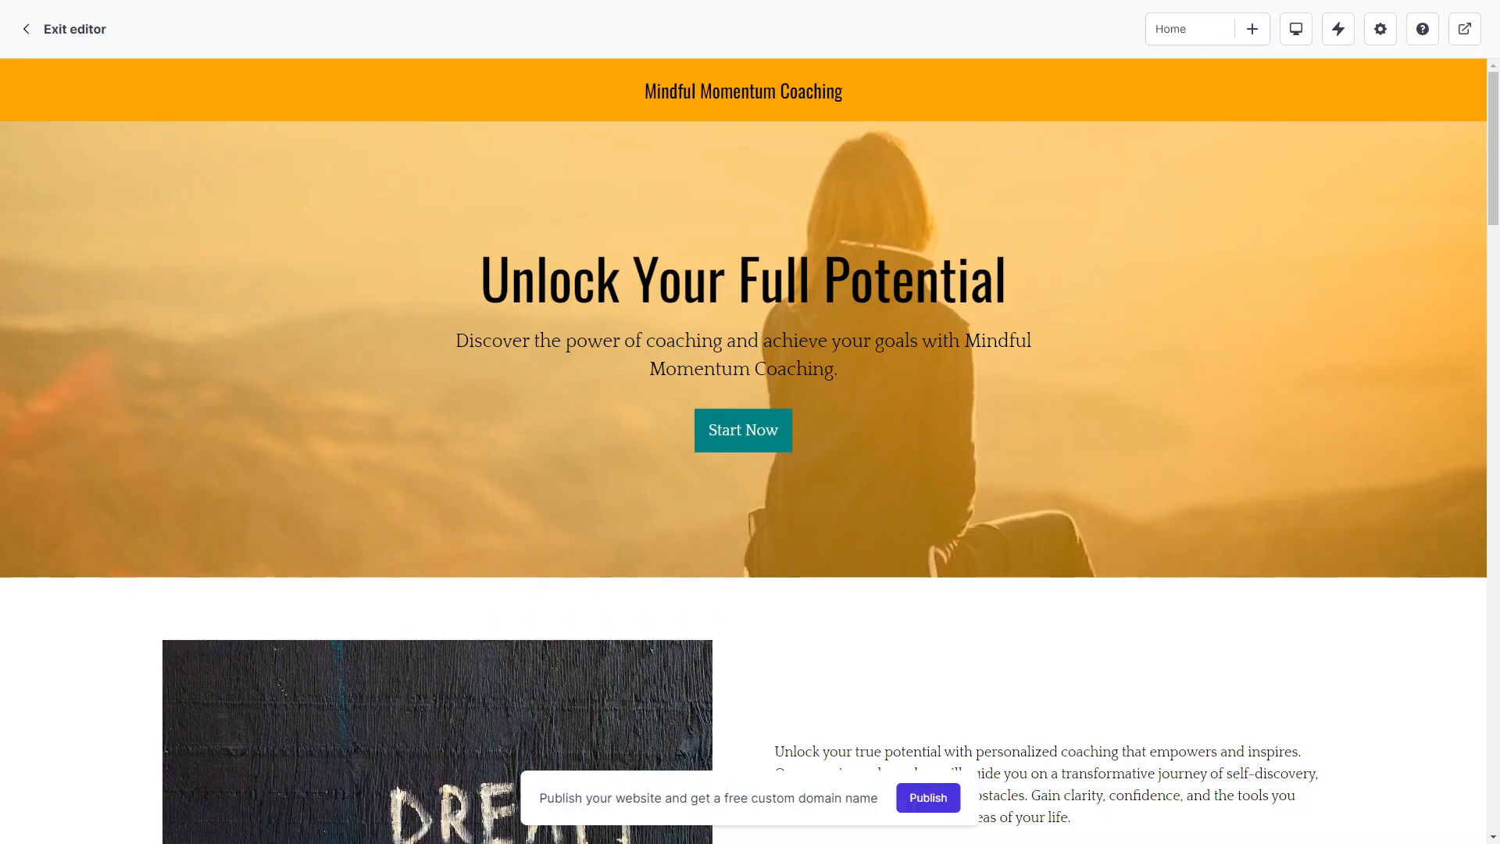
Add a List section directly below the Unlock Your Full Potential banner
scroll(750, 451, down, 12)
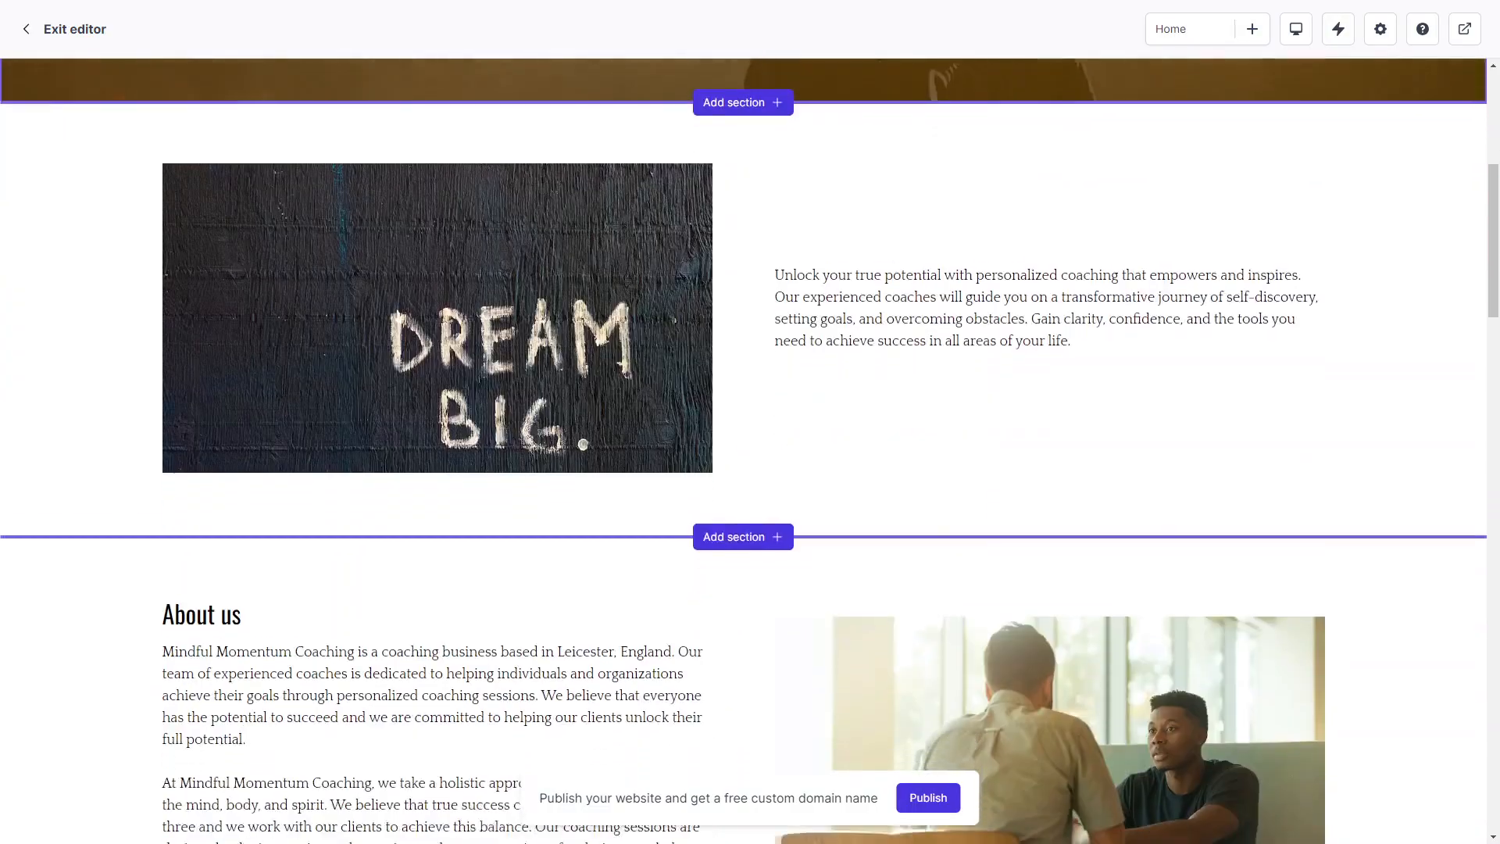
scroll(750, 451, up, 14)
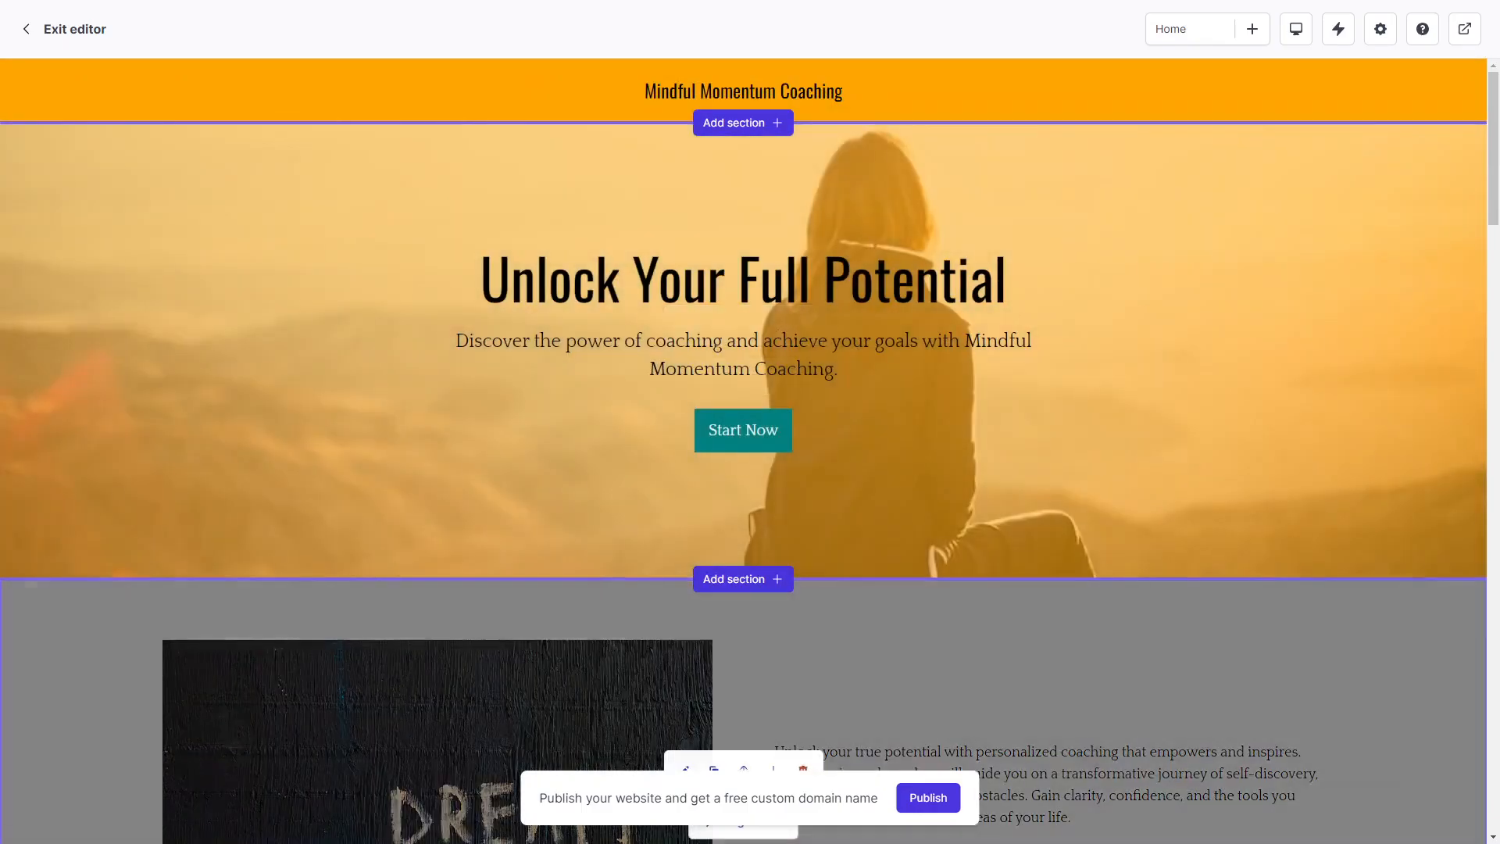
scroll(750, 451, down, 1)
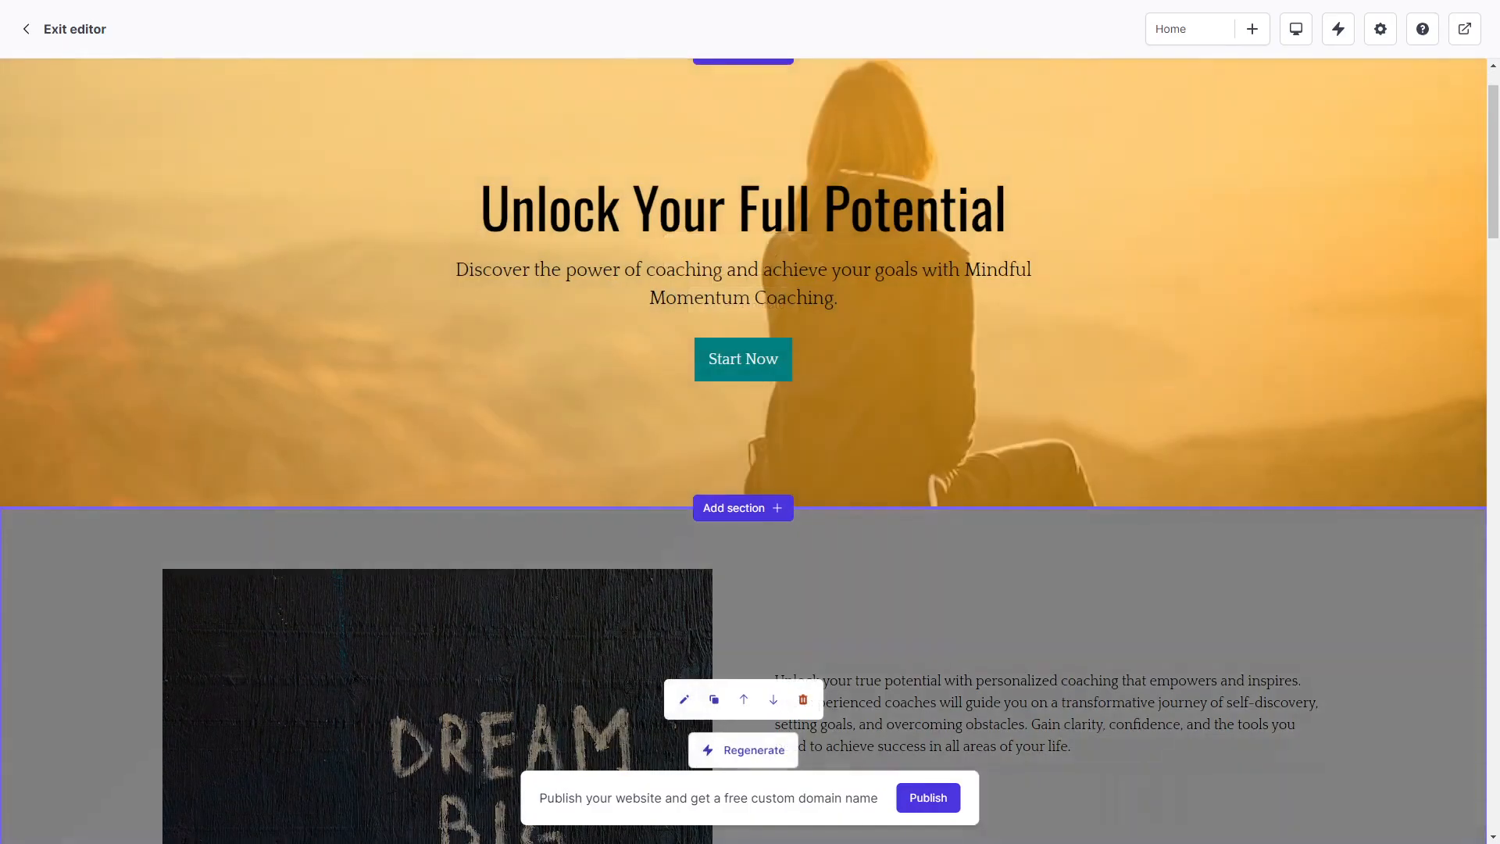
scroll(750, 451, down, 1)
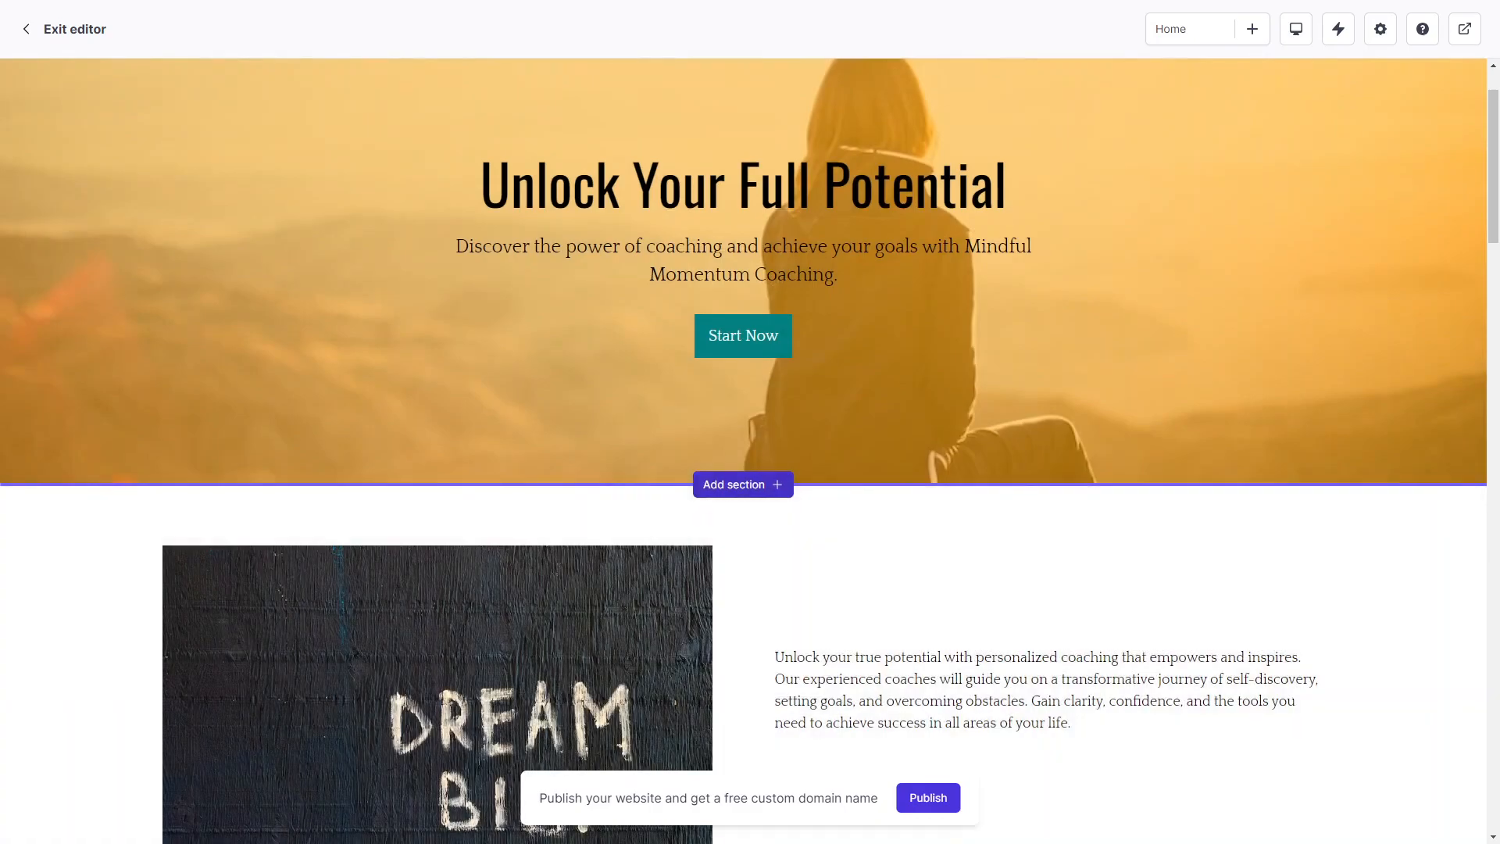
click(743, 484)
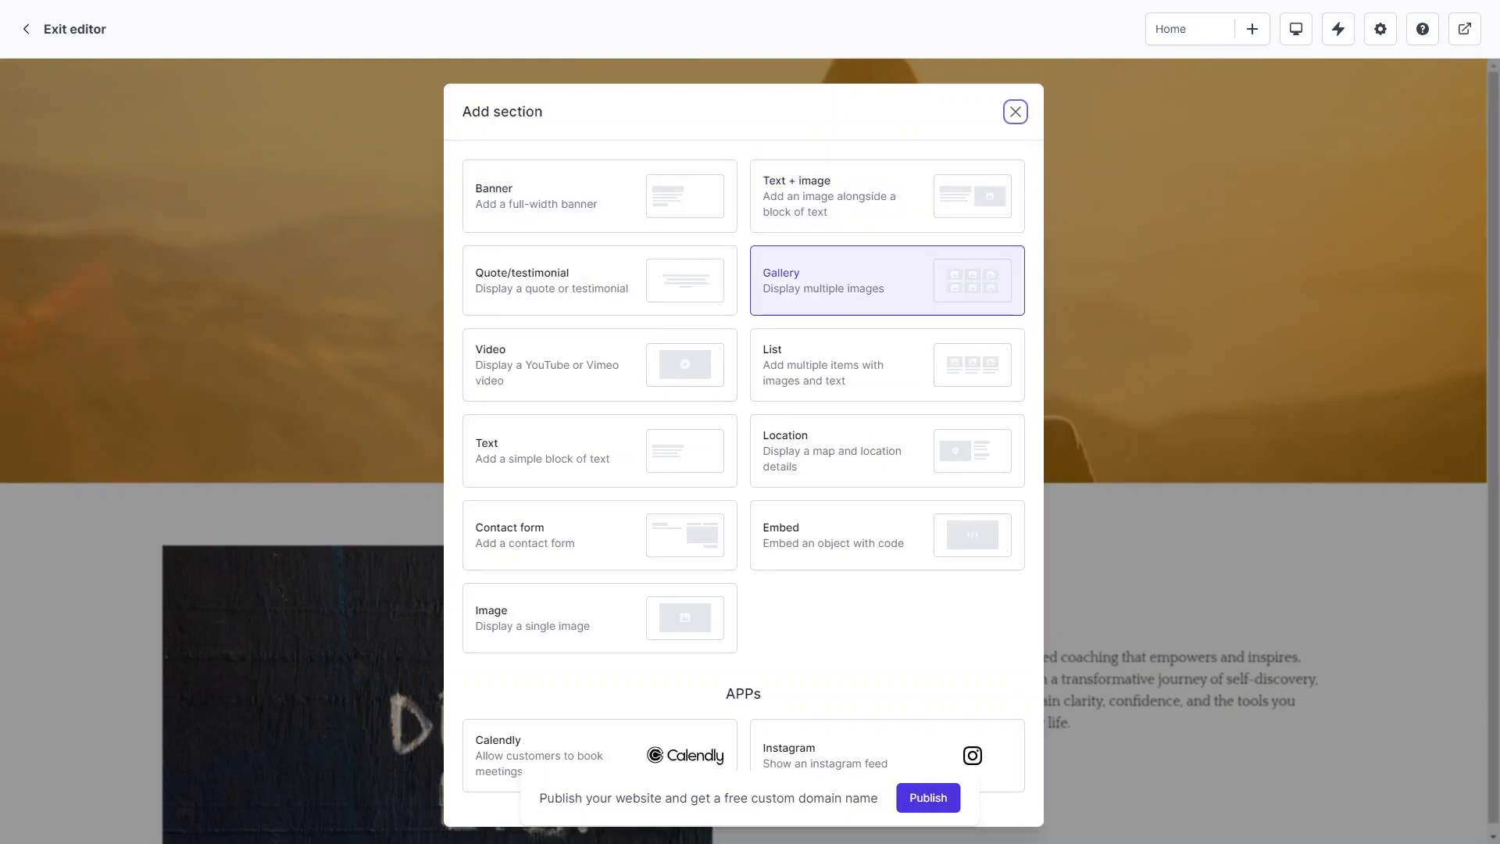
scroll(888, 195, down, 1)
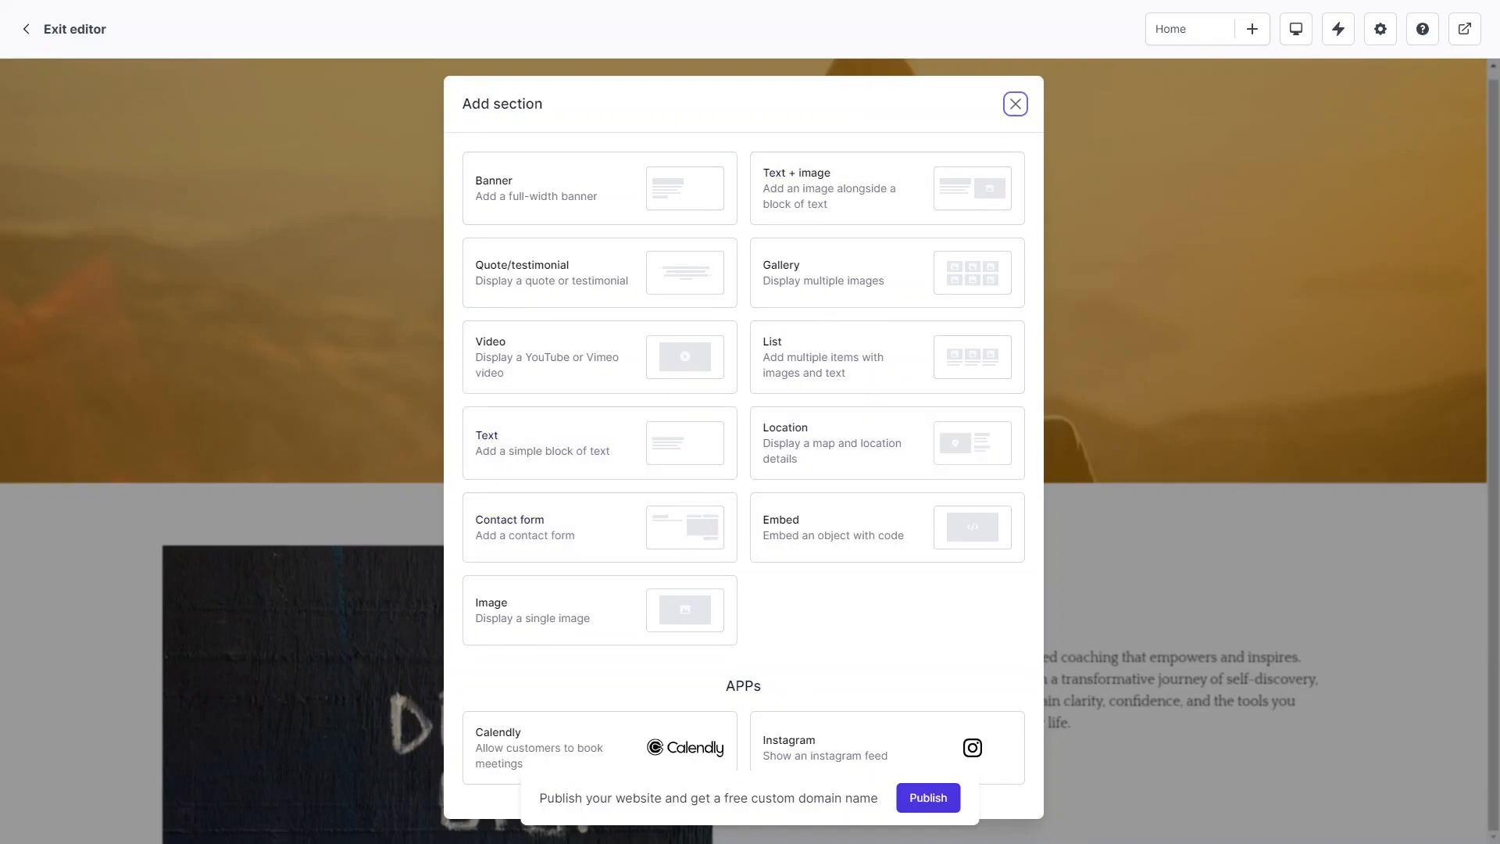
click(888, 357)
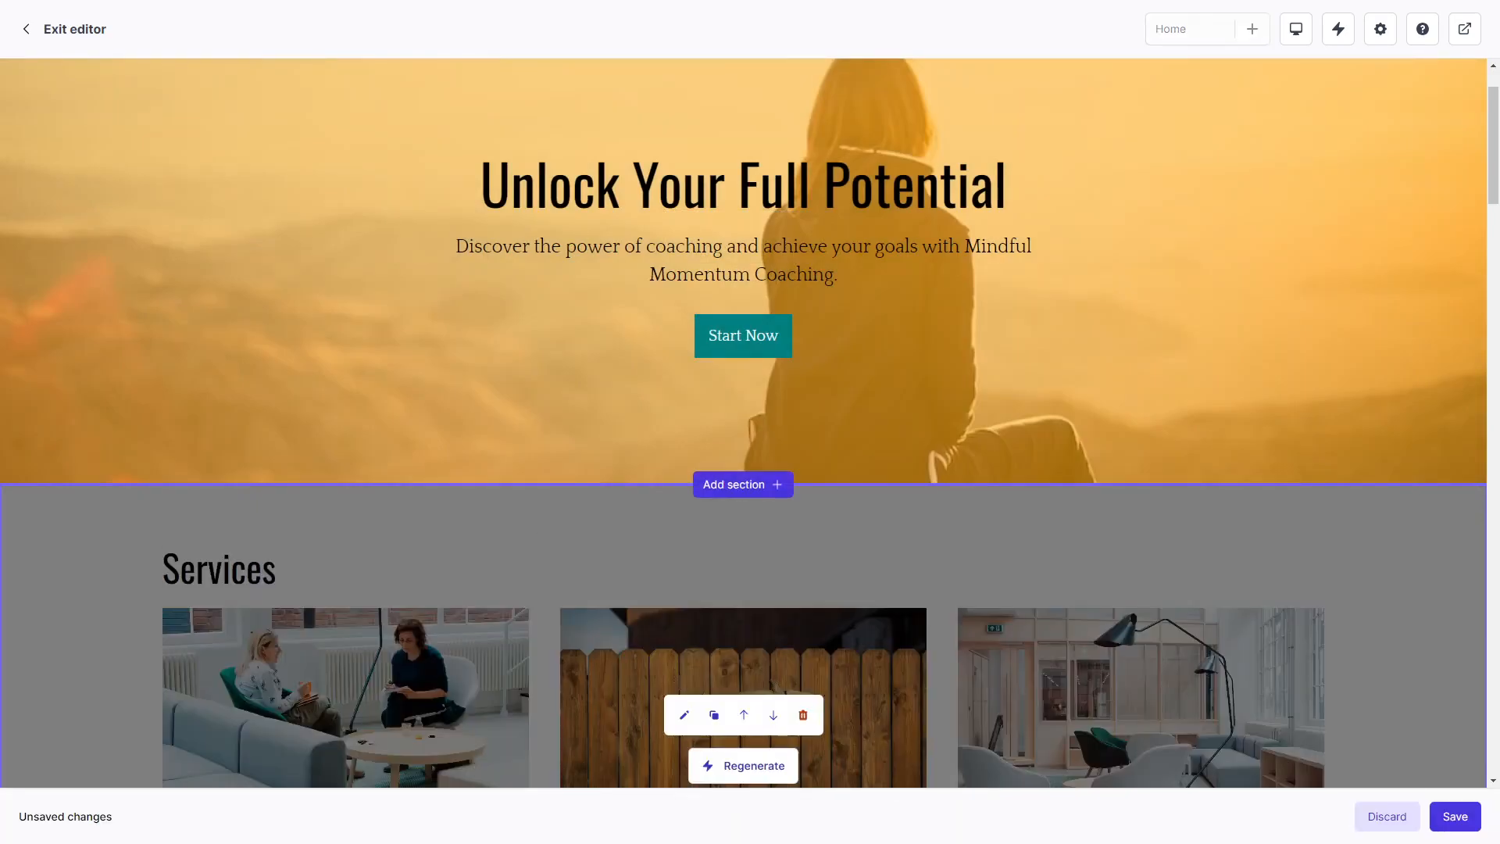
Change the website's font pairing to Ubuntu + Open Sans in the site settings
scroll(742, 625, down, 8)
scroll(742, 625, up, 7)
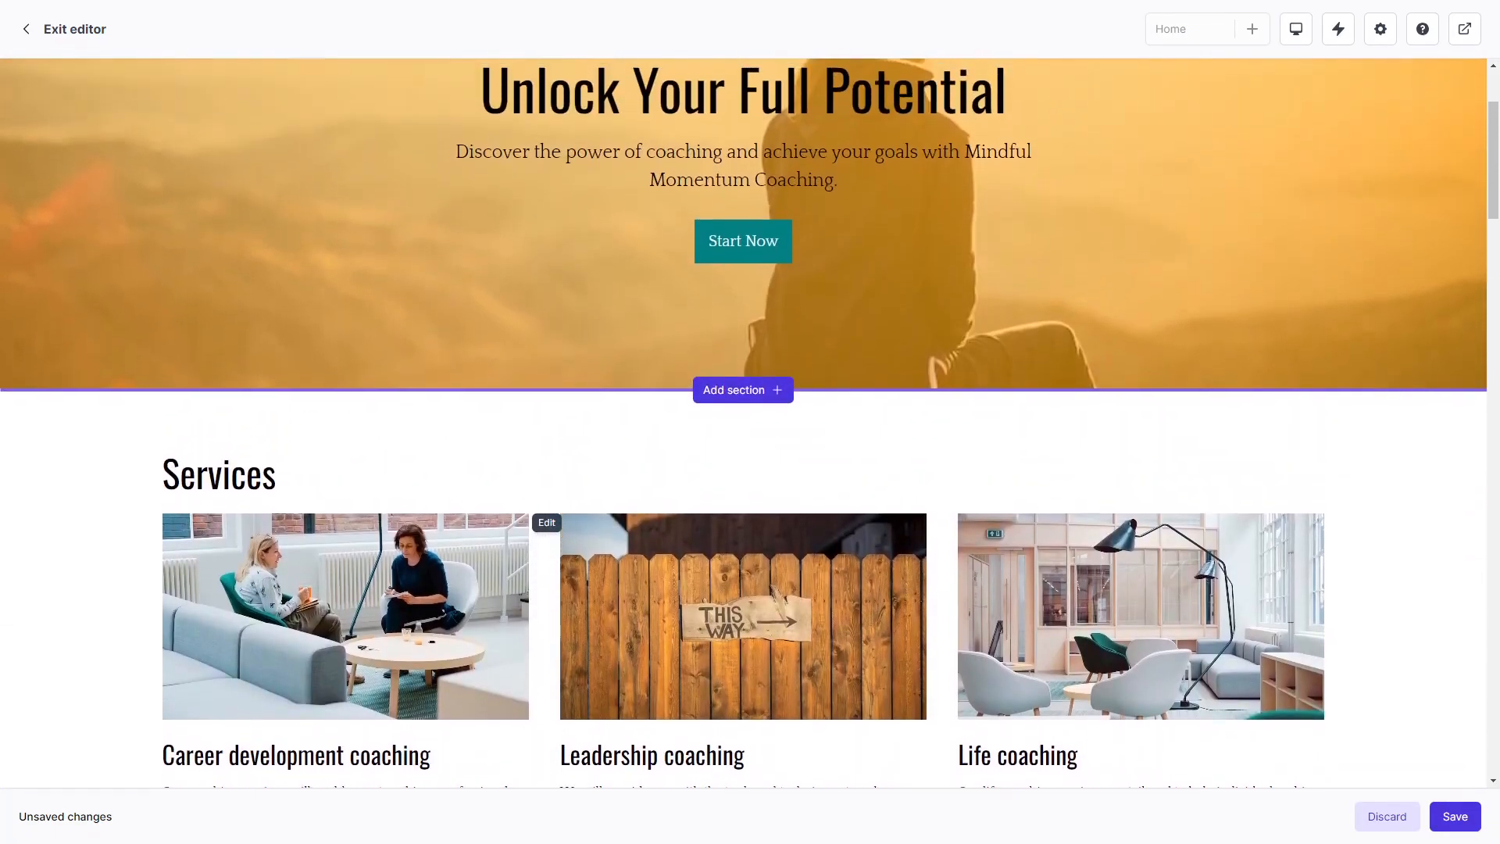
scroll(742, 469, down, 2)
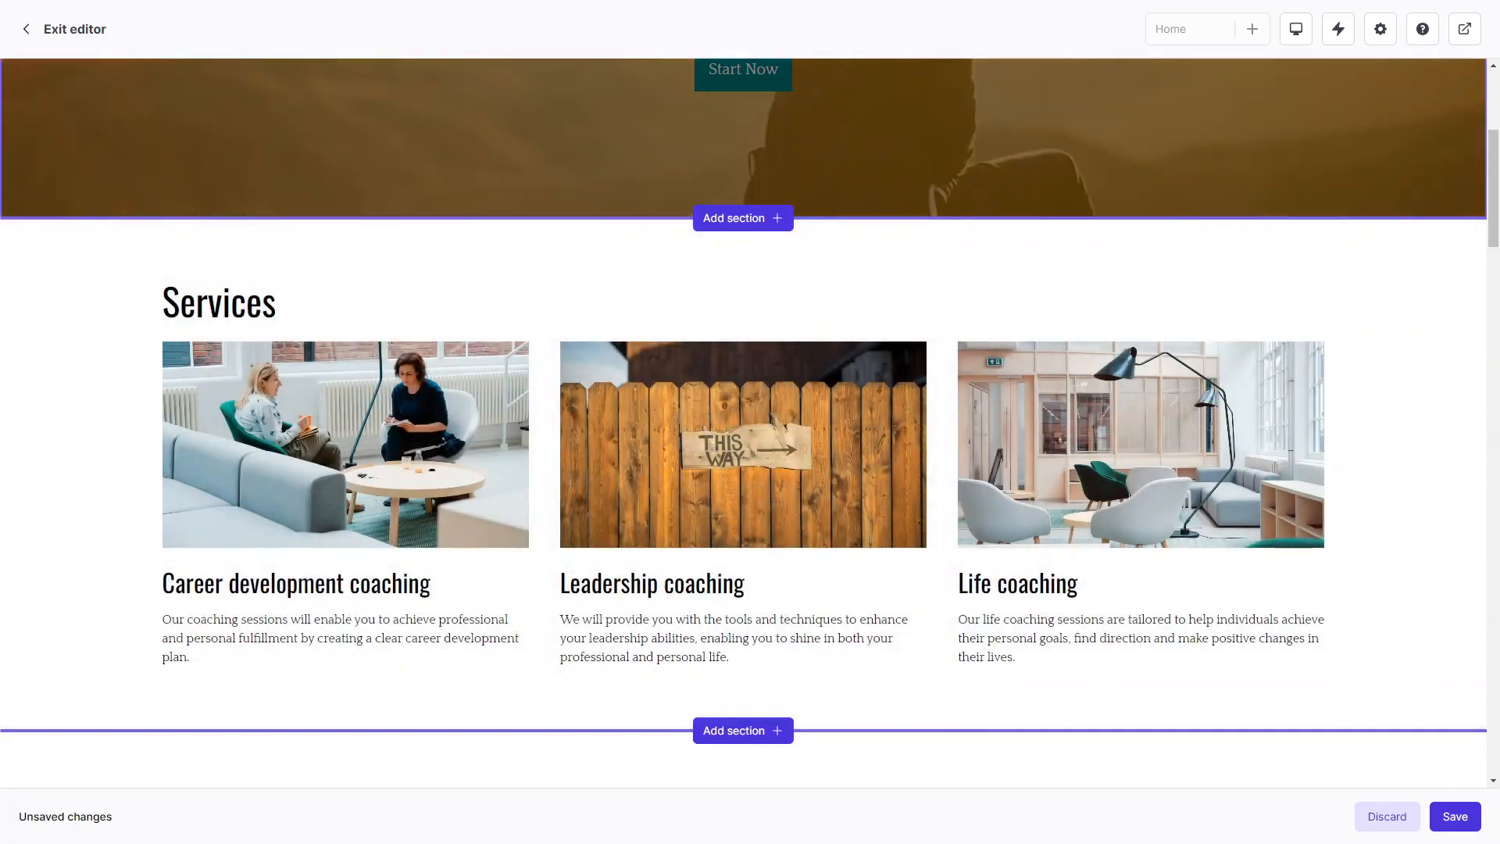
click(1380, 29)
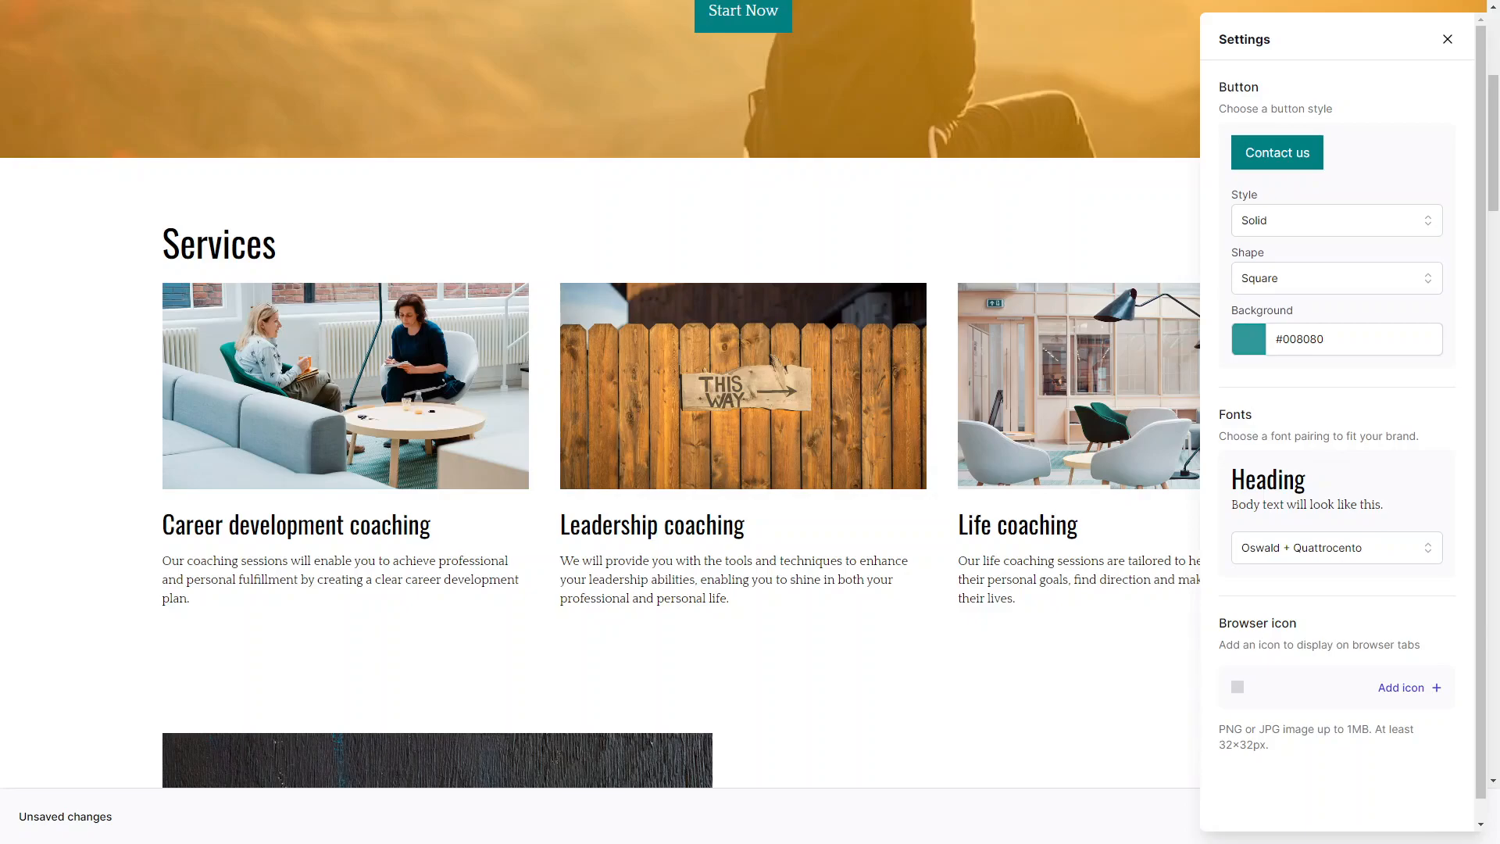
scroll(1337, 422, down, 1)
click(1337, 527)
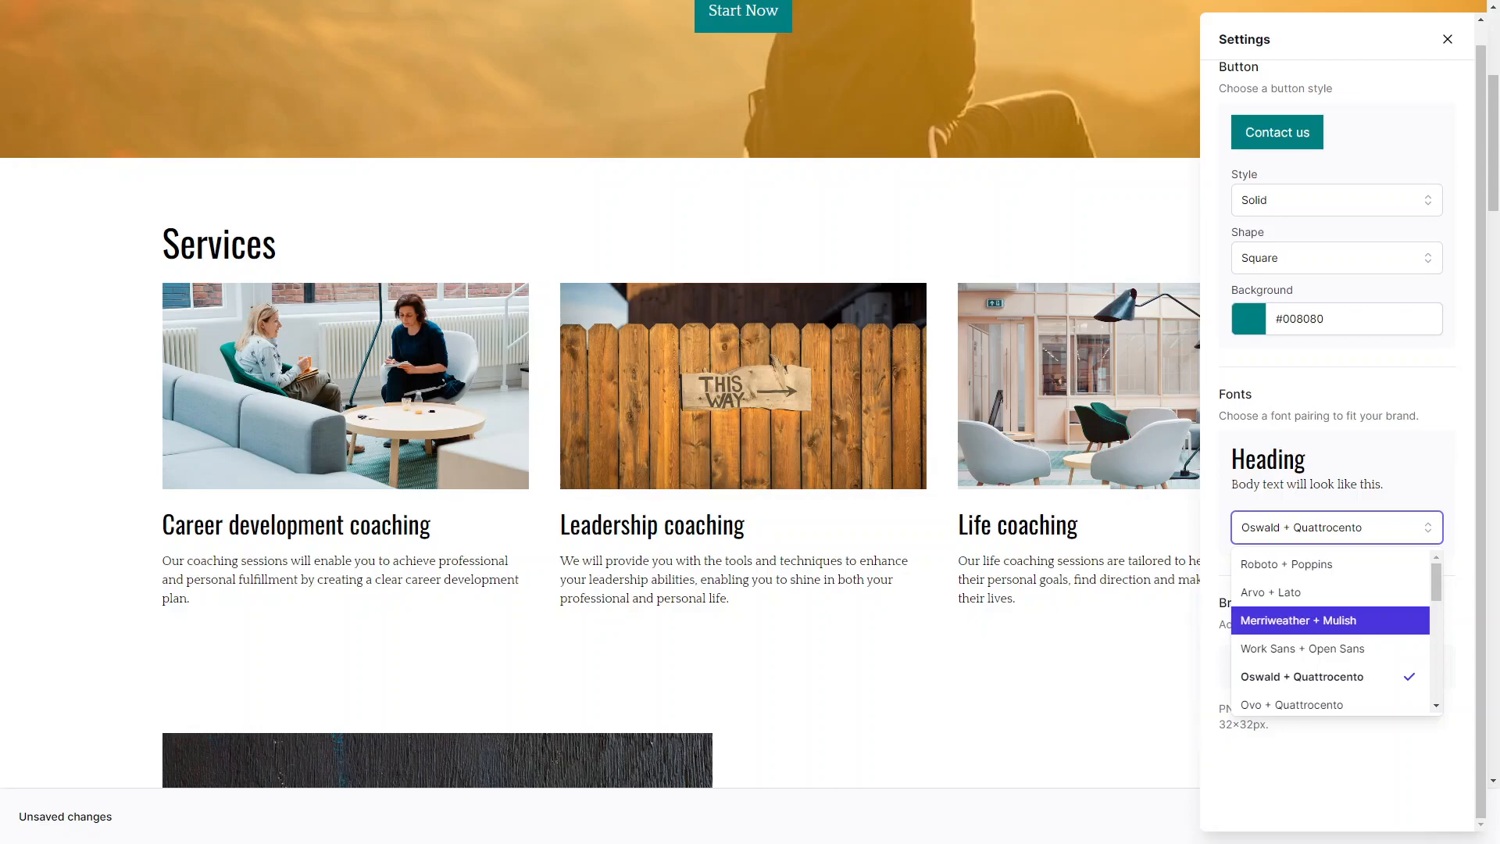
key(Down)
key(Down)
key(Down)
key(Down)
key(Return)
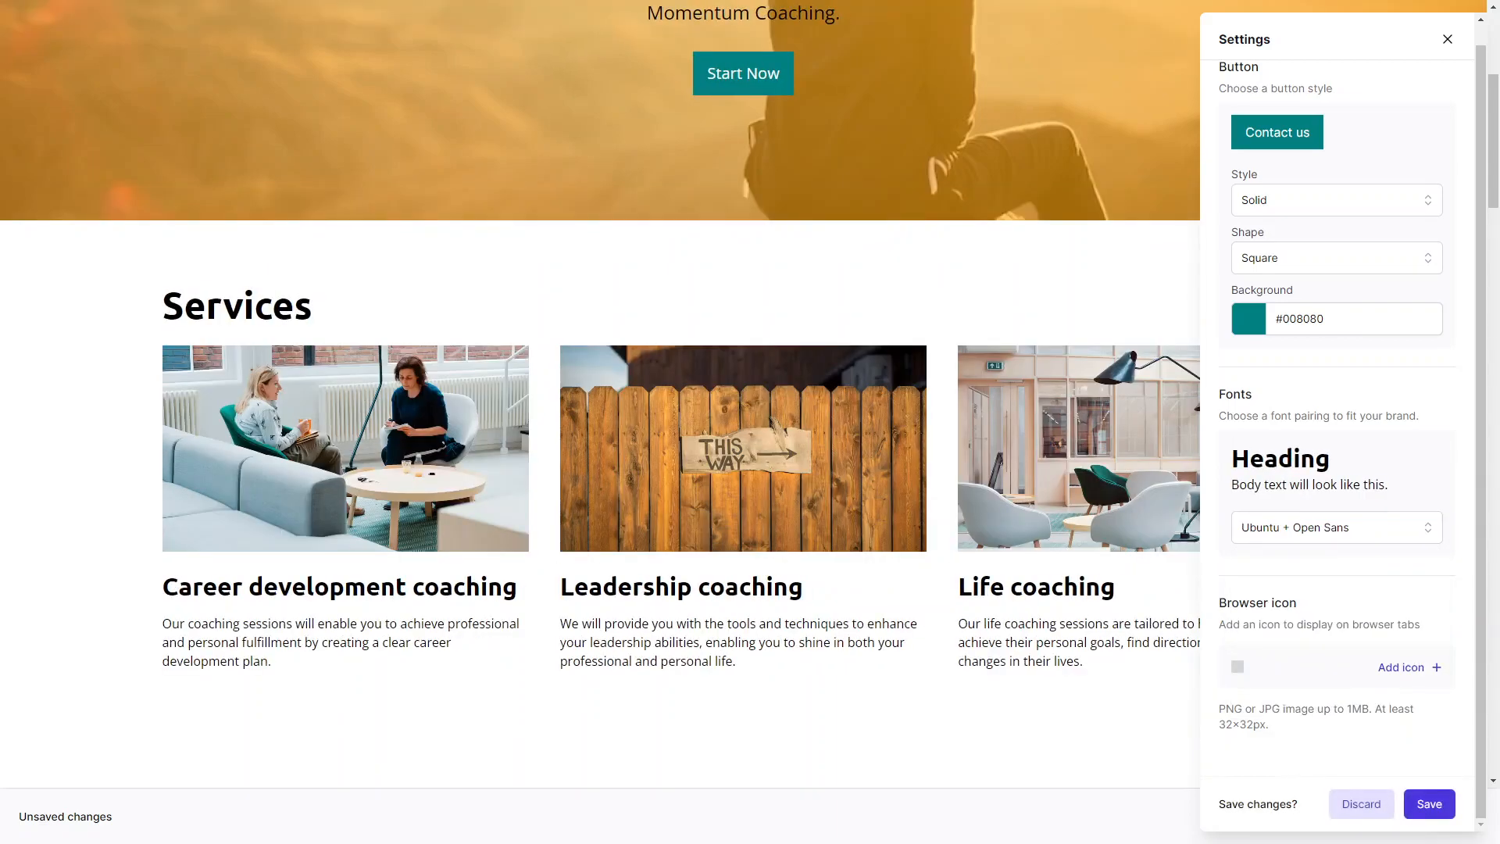
Check the button style options, keep the Solid style, and save the settings changes
scroll(1337, 422, up, 1)
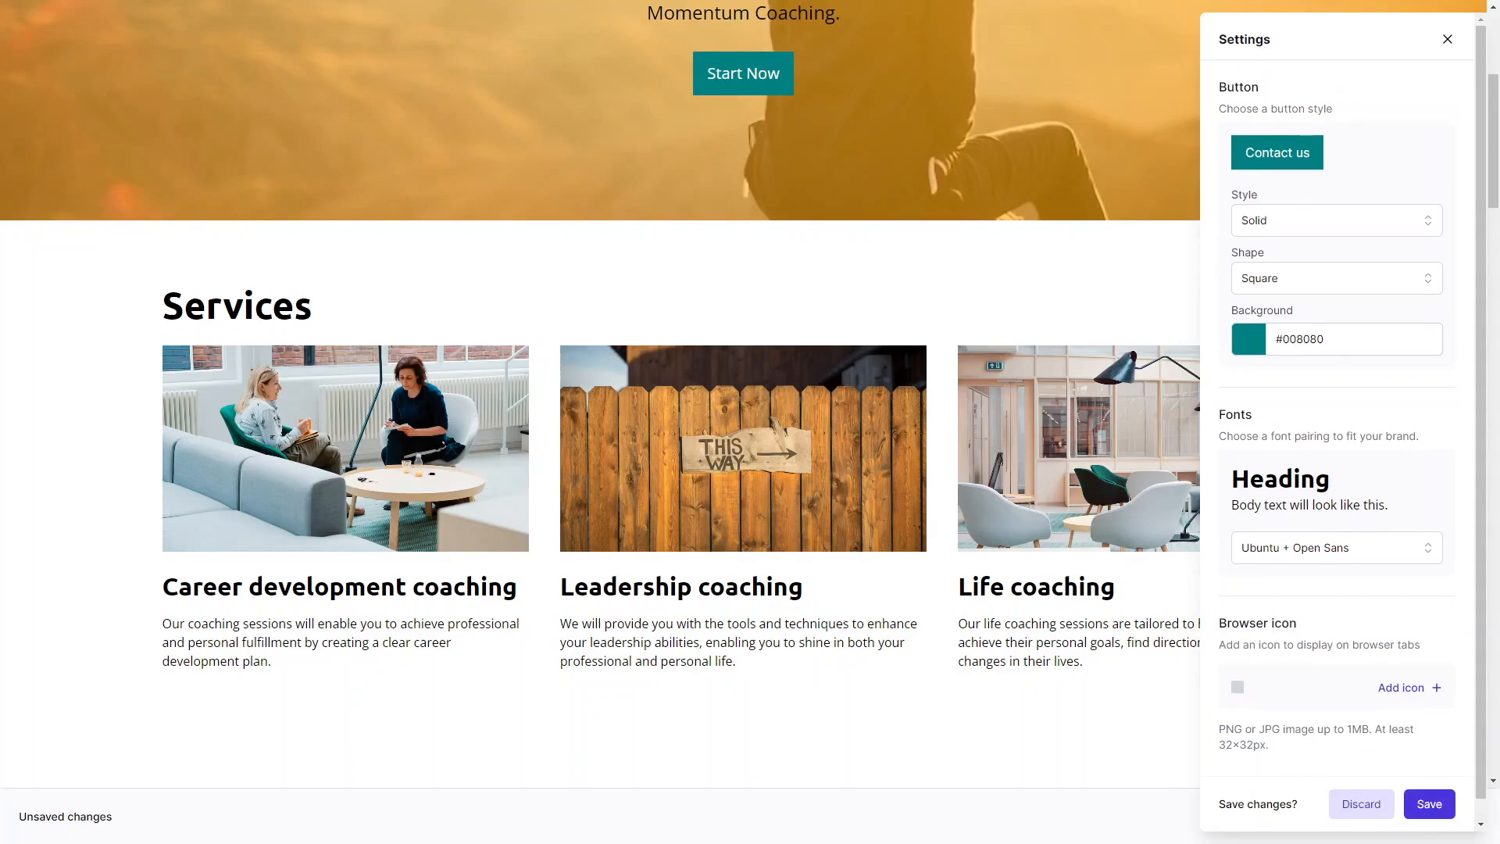
click(1336, 221)
click(1337, 220)
scroll(1336, 421, down, 1)
scroll(1336, 421, up, 1)
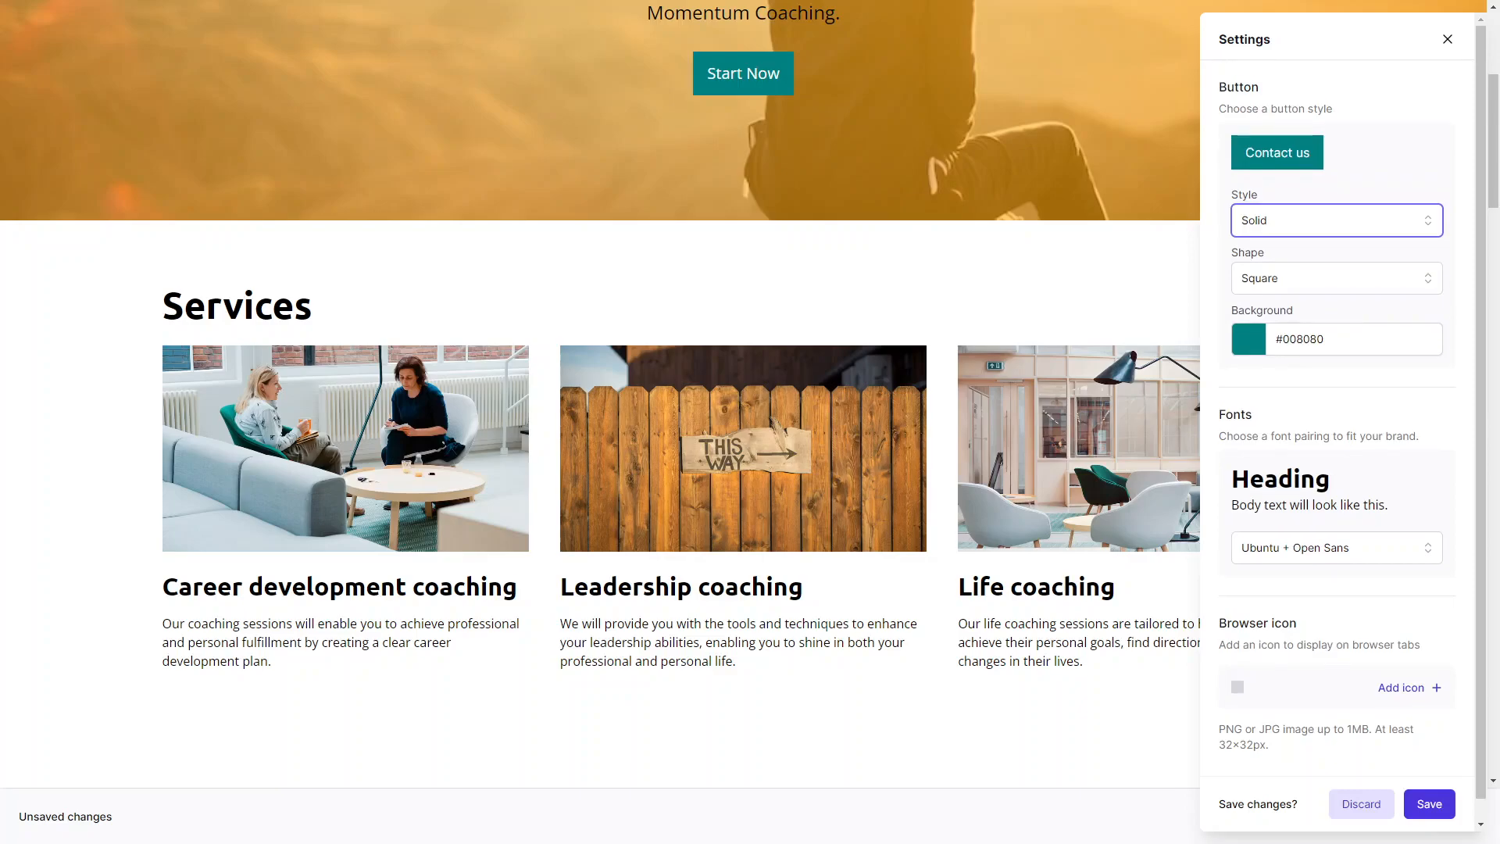
scroll(1336, 422, down, 1)
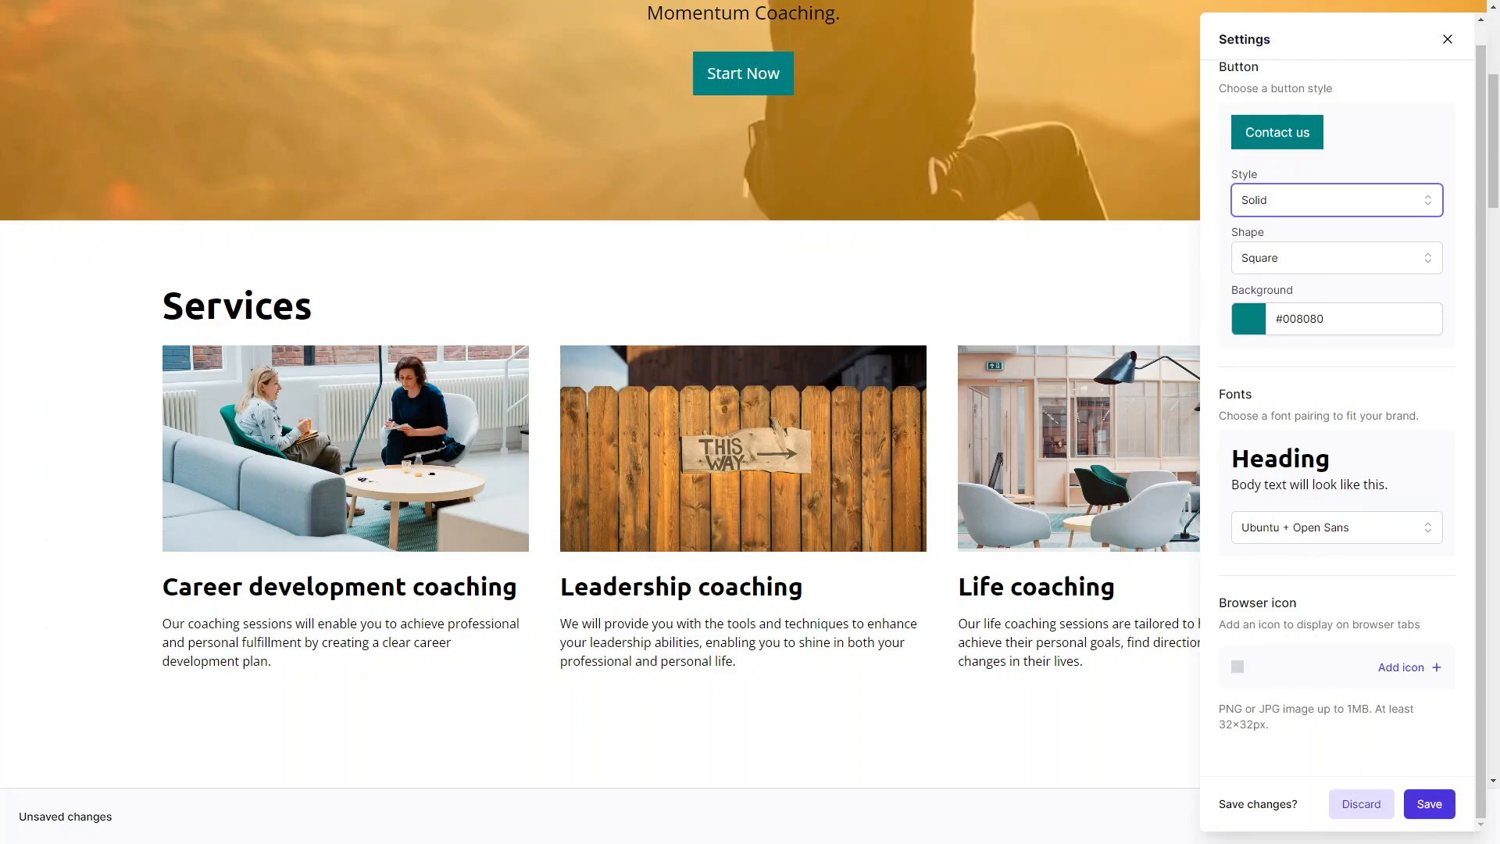
click(1428, 803)
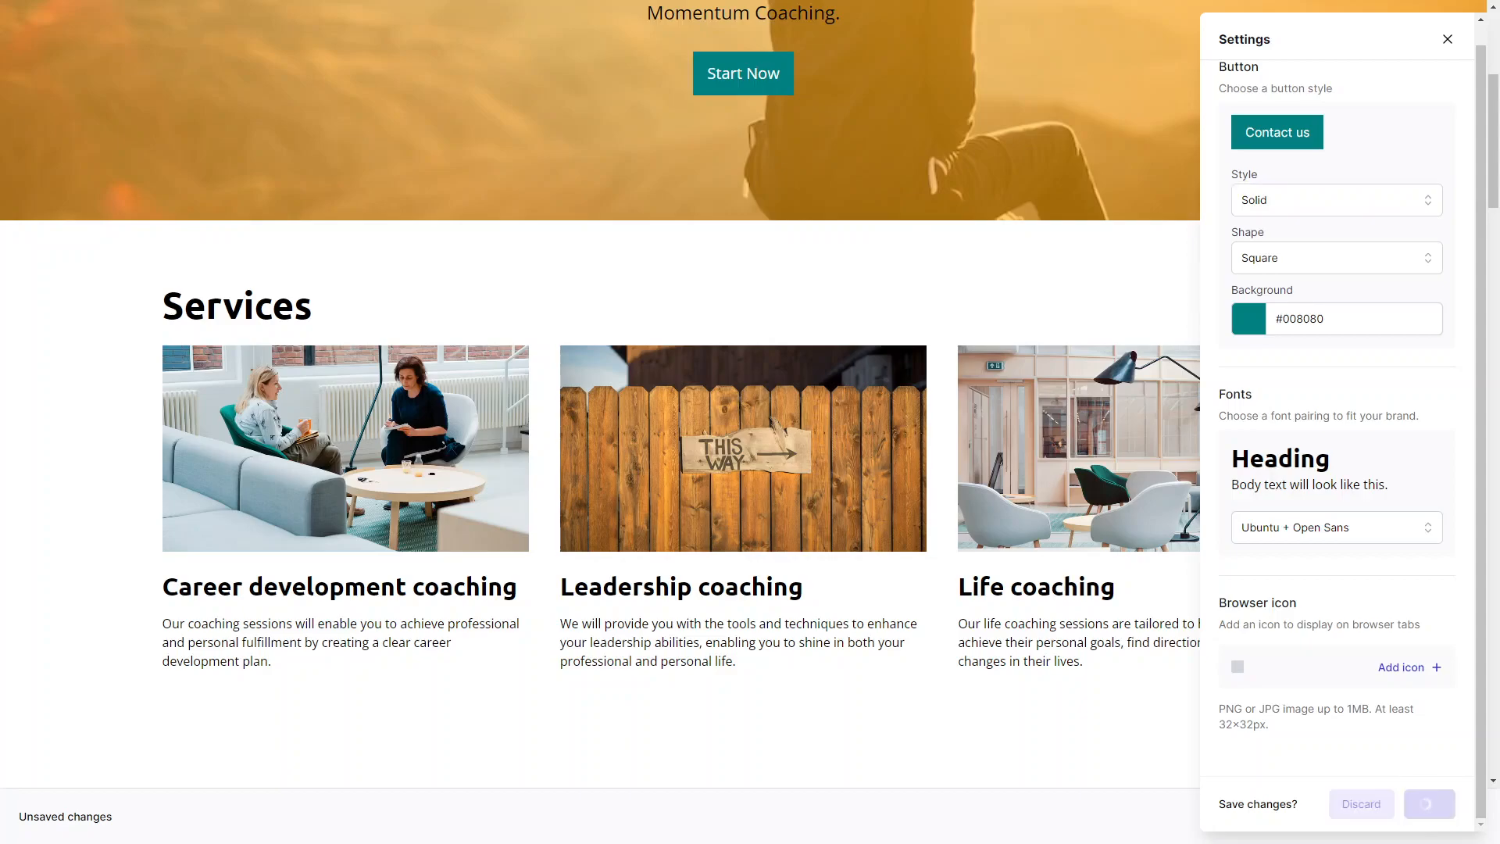
Look over the page with the new fonts and preview it in the Desktop small device size
scroll(743, 394, down, 4)
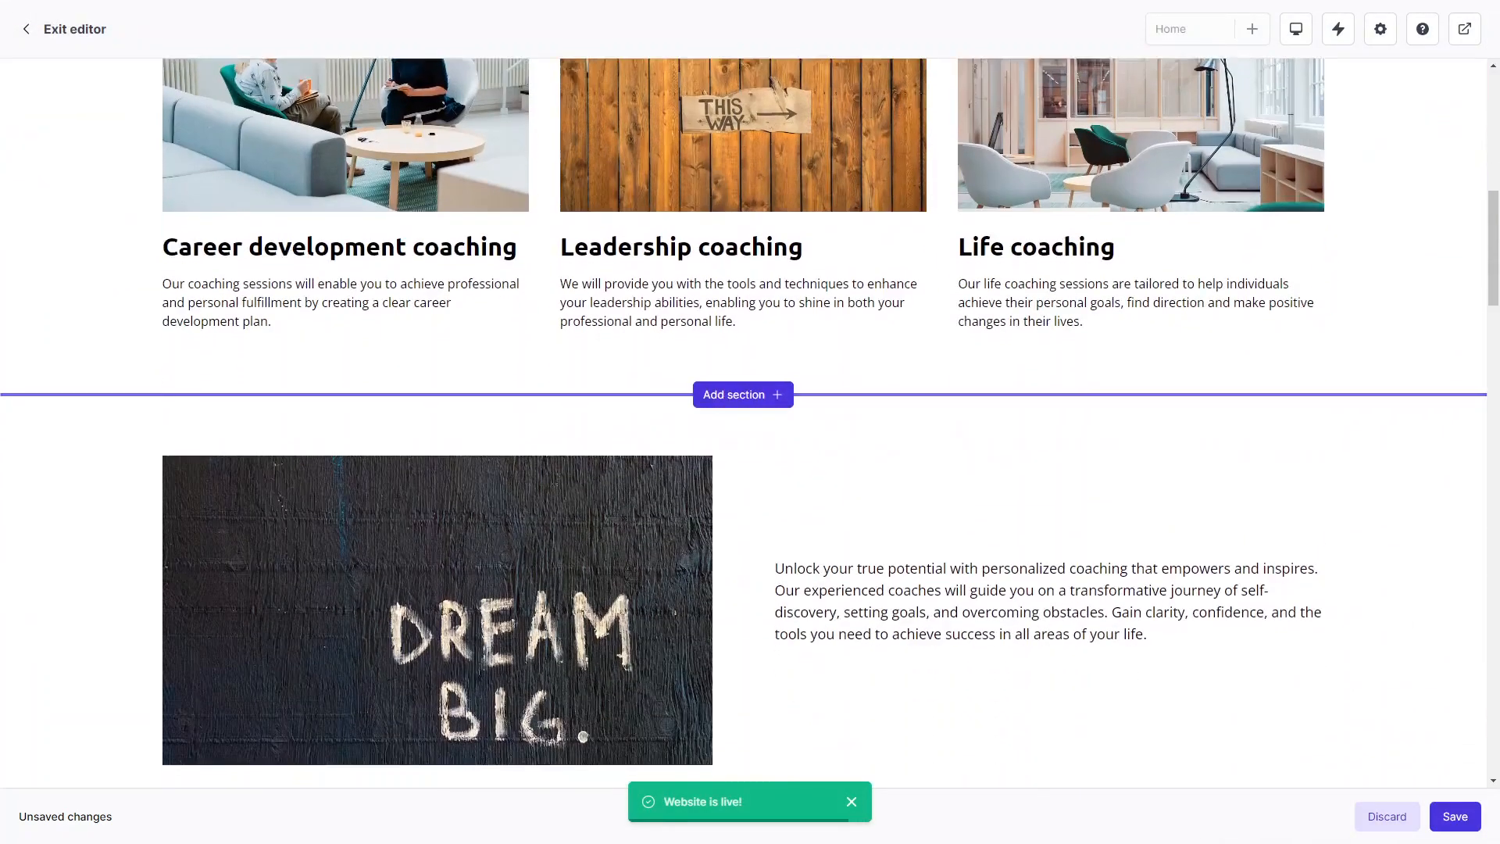
scroll(743, 469, down, 7)
scroll(743, 469, up, 13)
scroll(743, 468, up, 1)
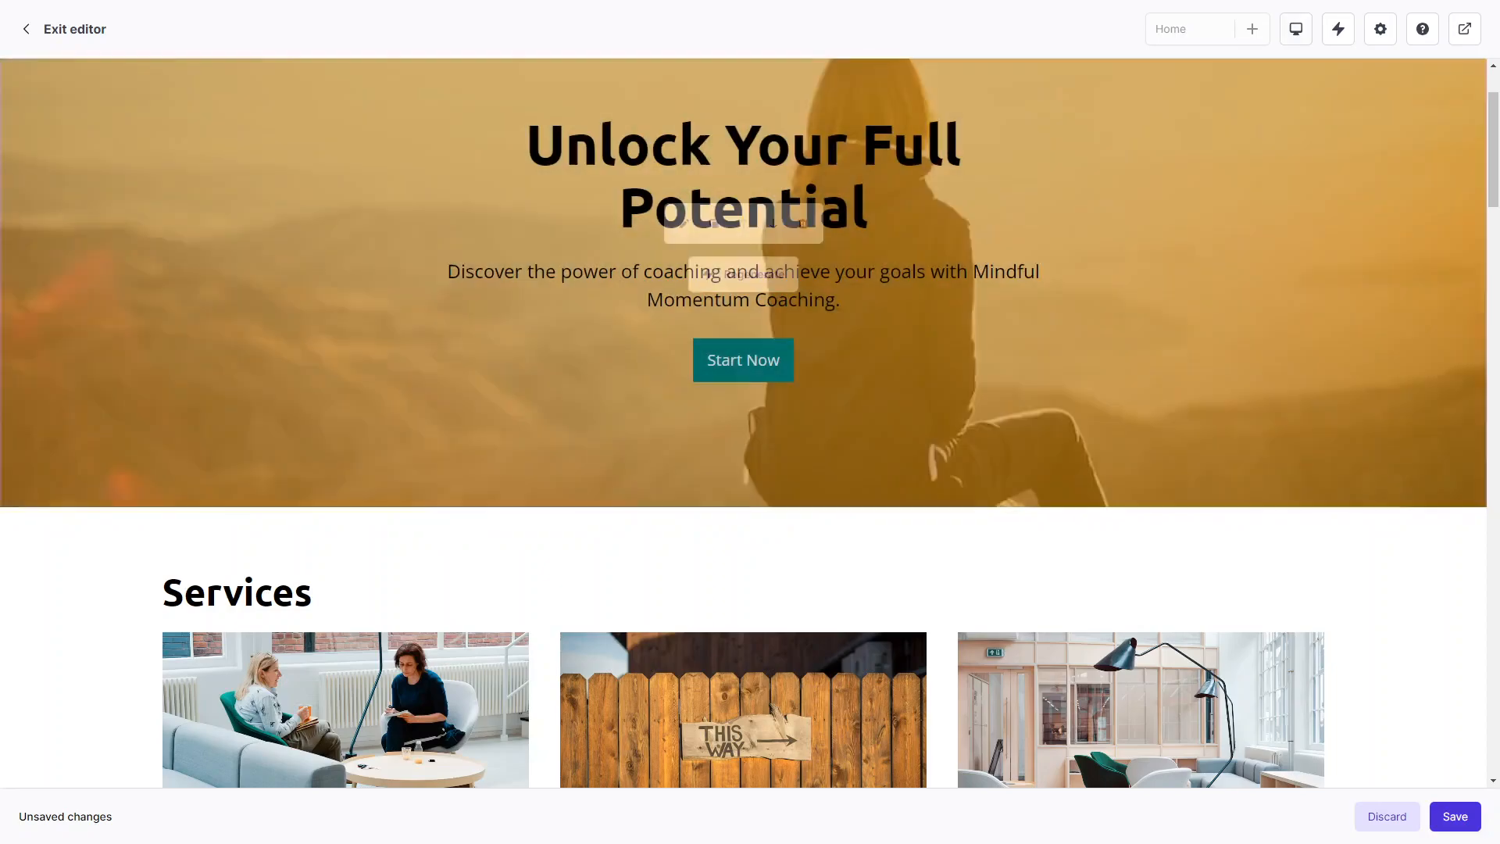
click(1296, 29)
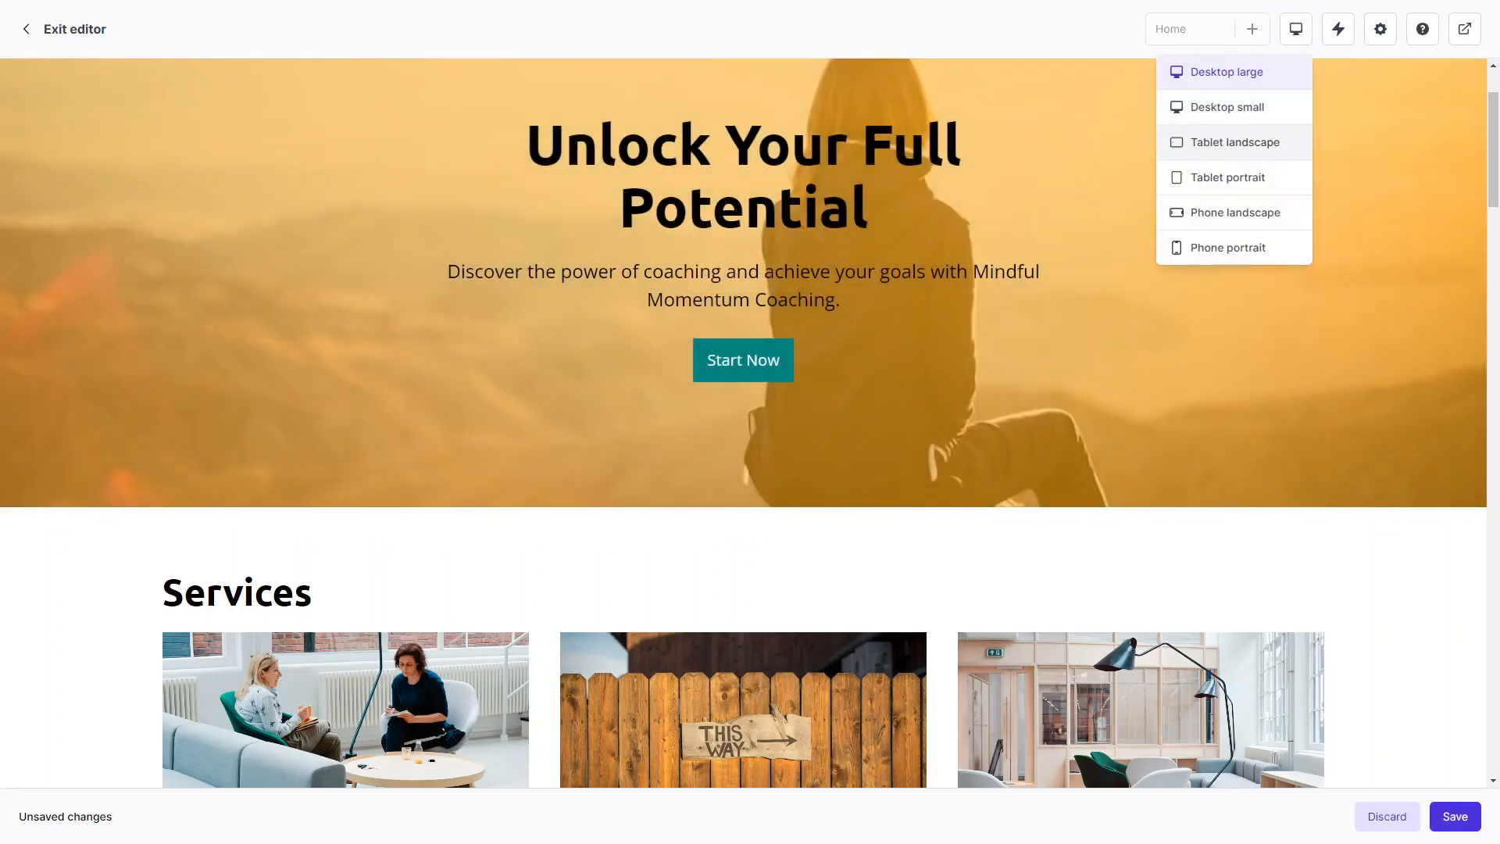
click(1227, 107)
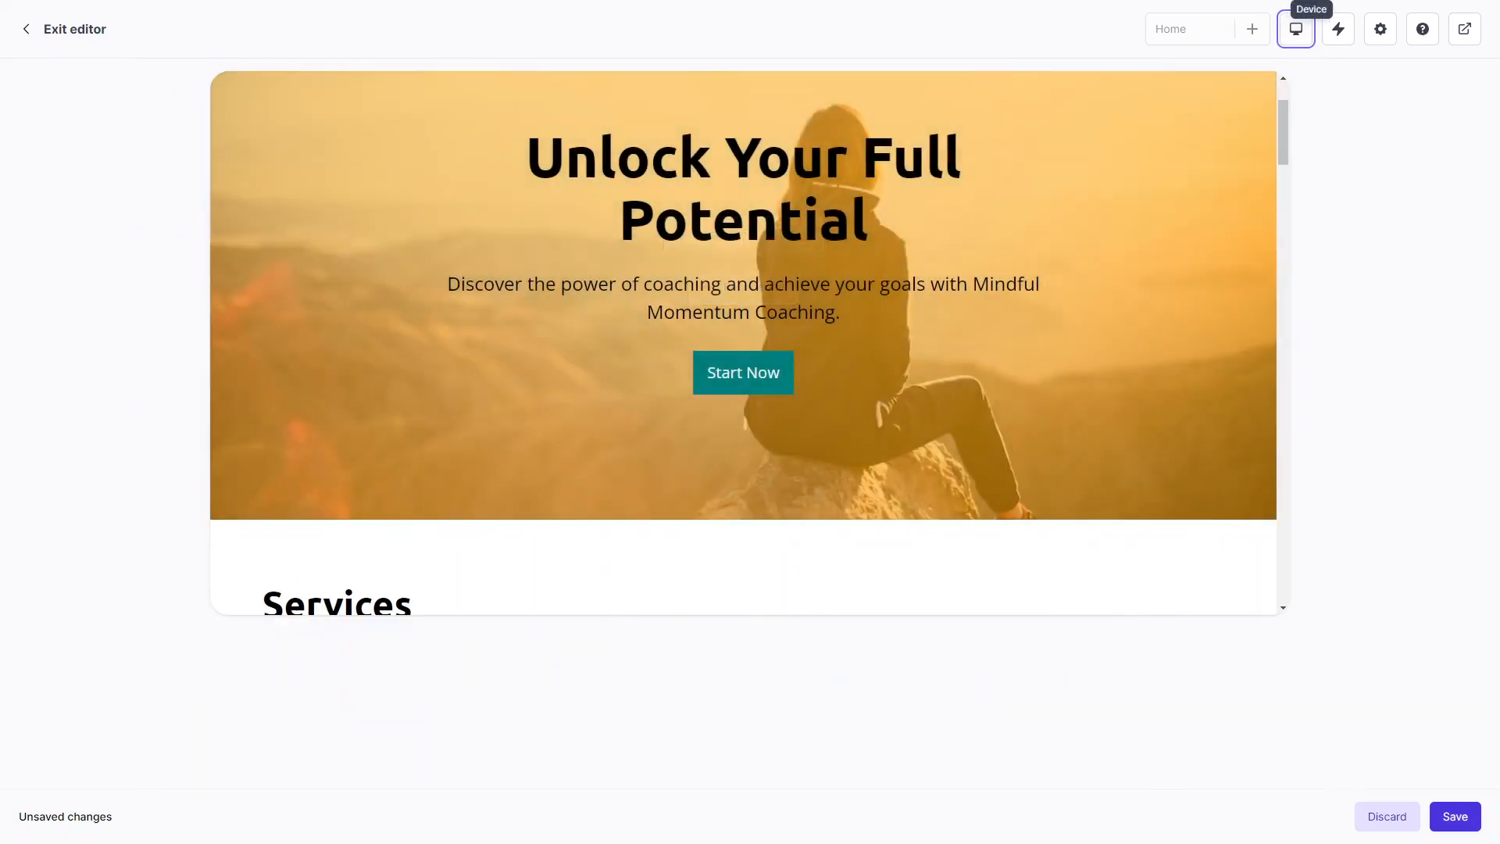
Preview the website in the Phone landscape size and look through its sections down to Connect with Us
click(1296, 29)
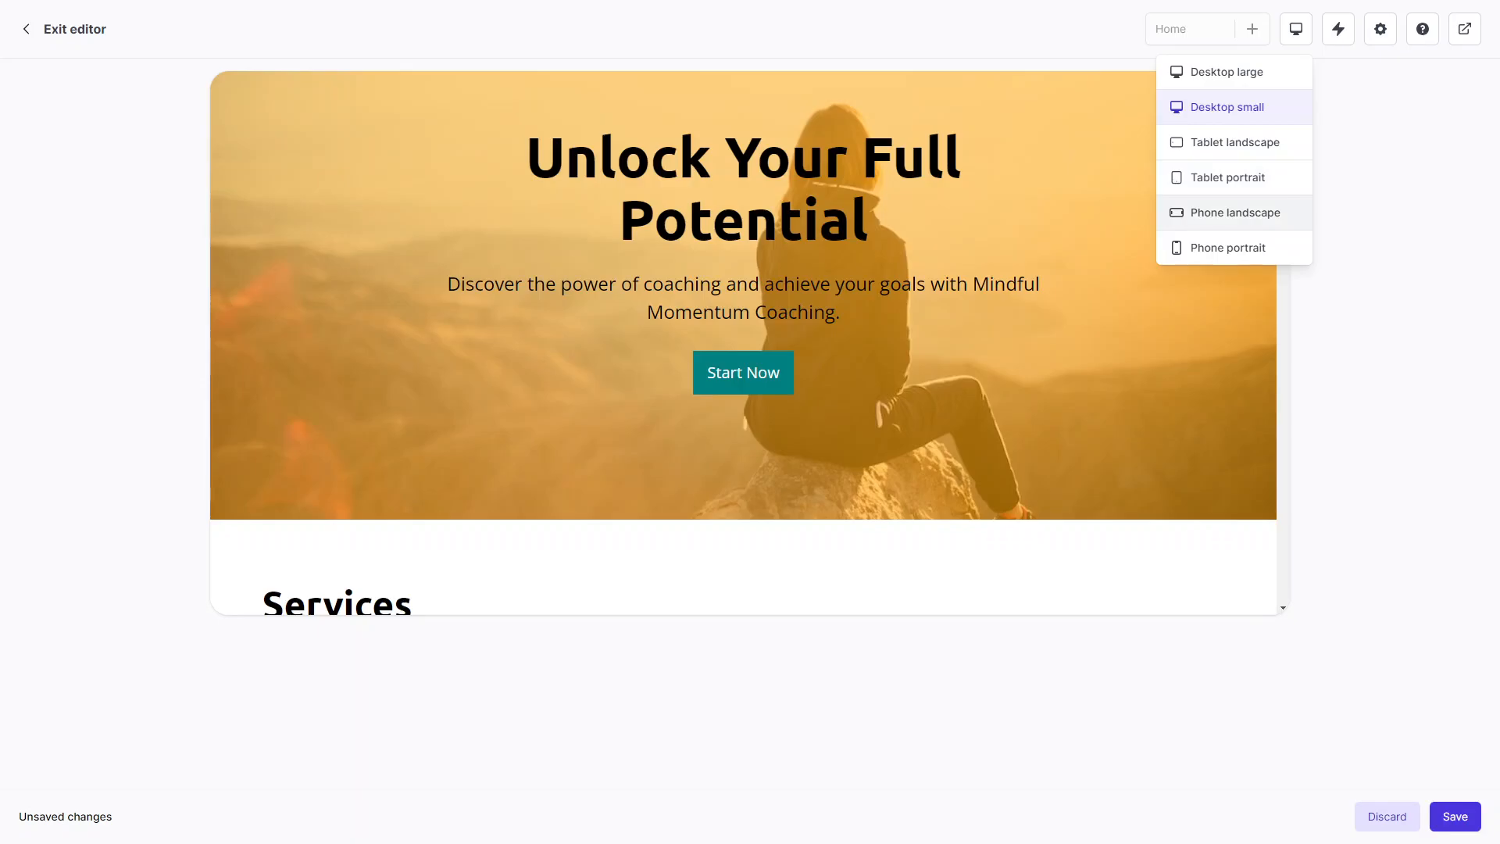
click(1235, 213)
scroll(750, 195, up, 2)
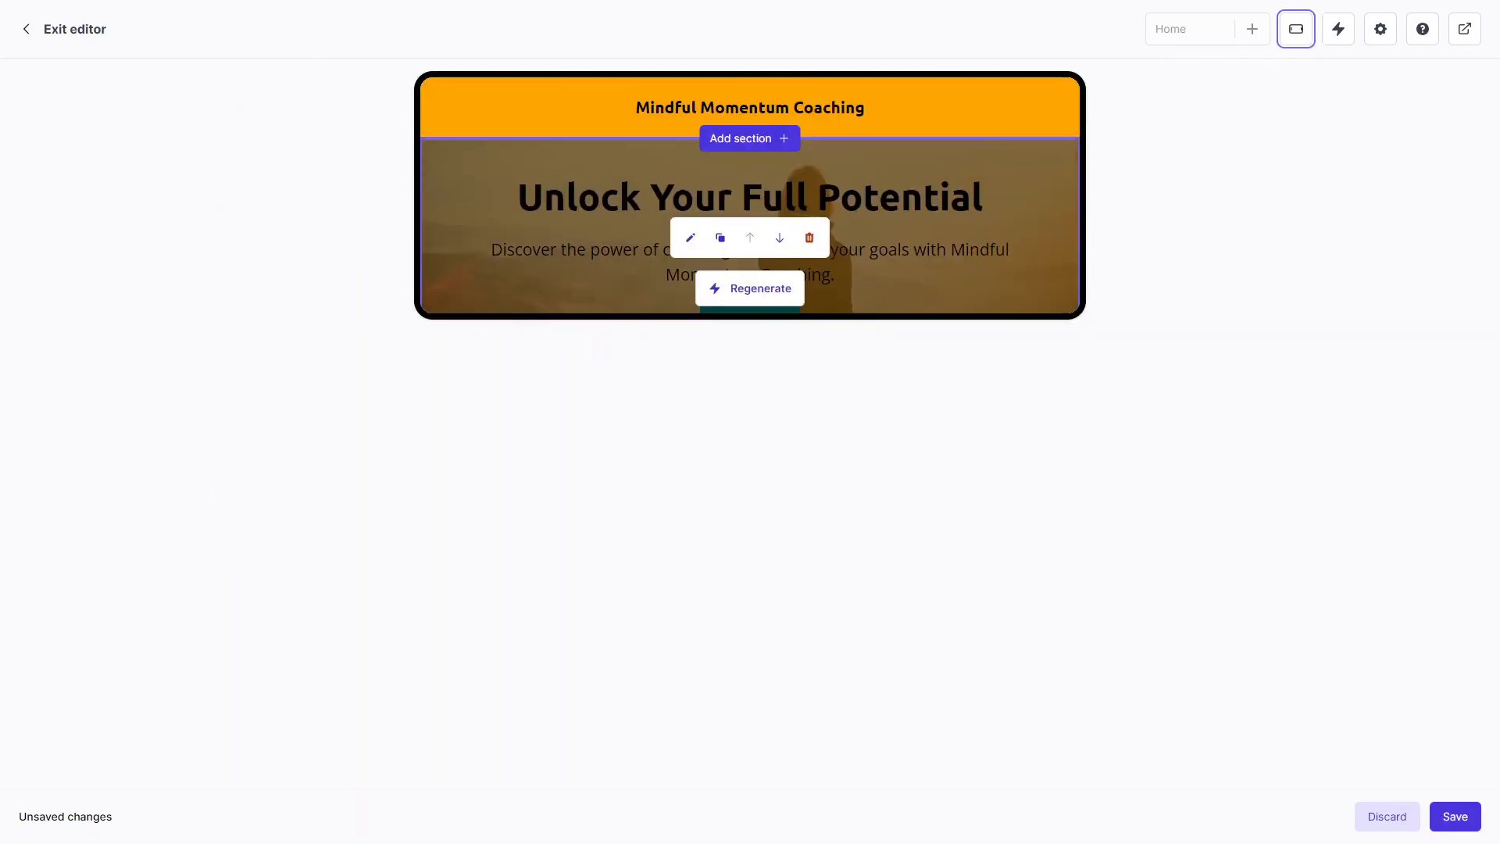
scroll(750, 195, down, 12)
scroll(750, 195, up, 4)
scroll(749, 195, down, 10)
scroll(750, 196, down, 1)
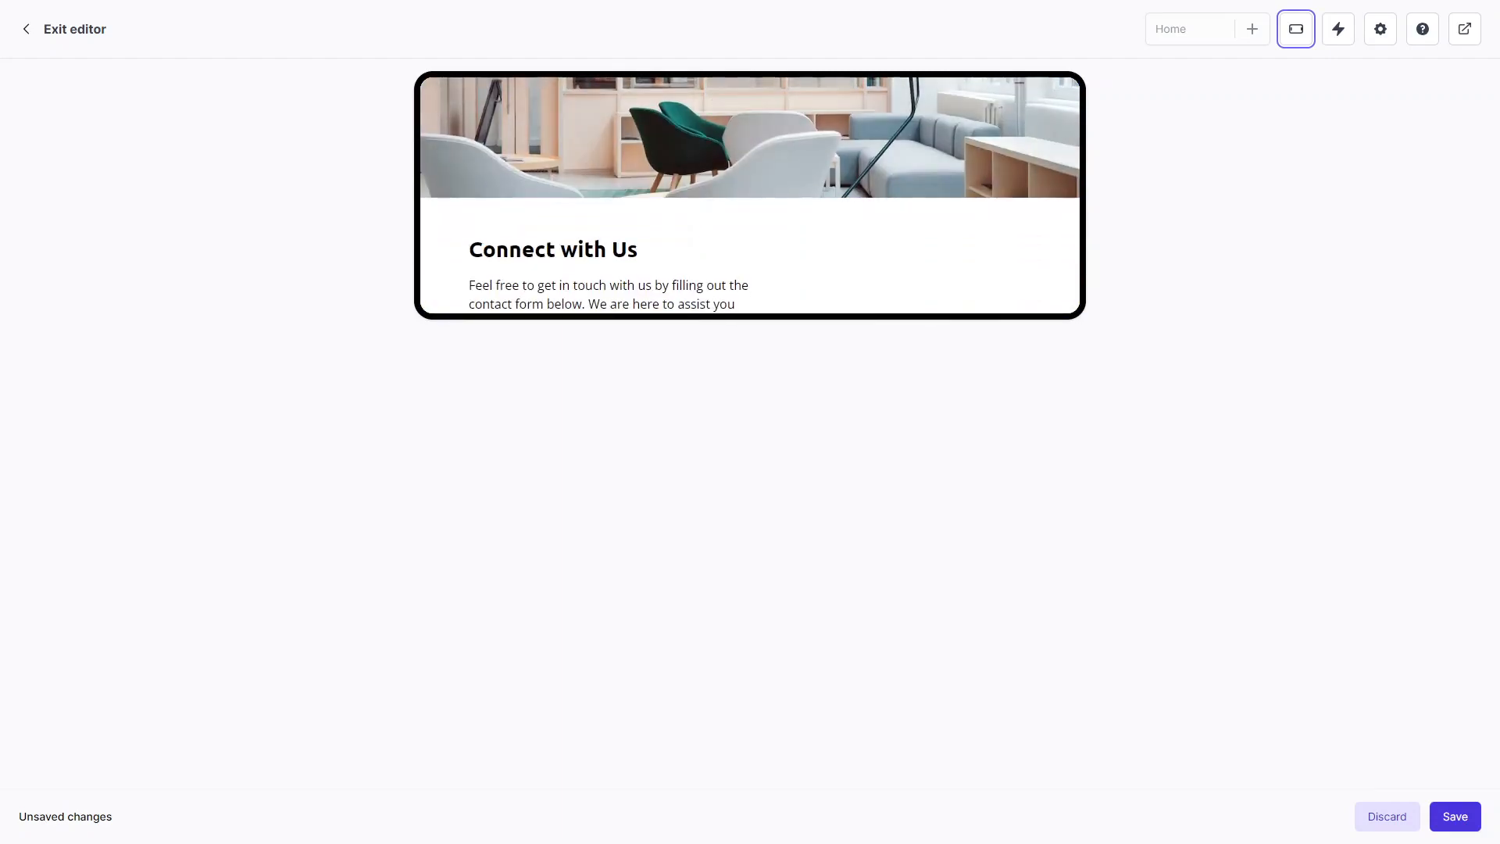
Return the preview to the Desktop large size and save the website changes
click(1296, 29)
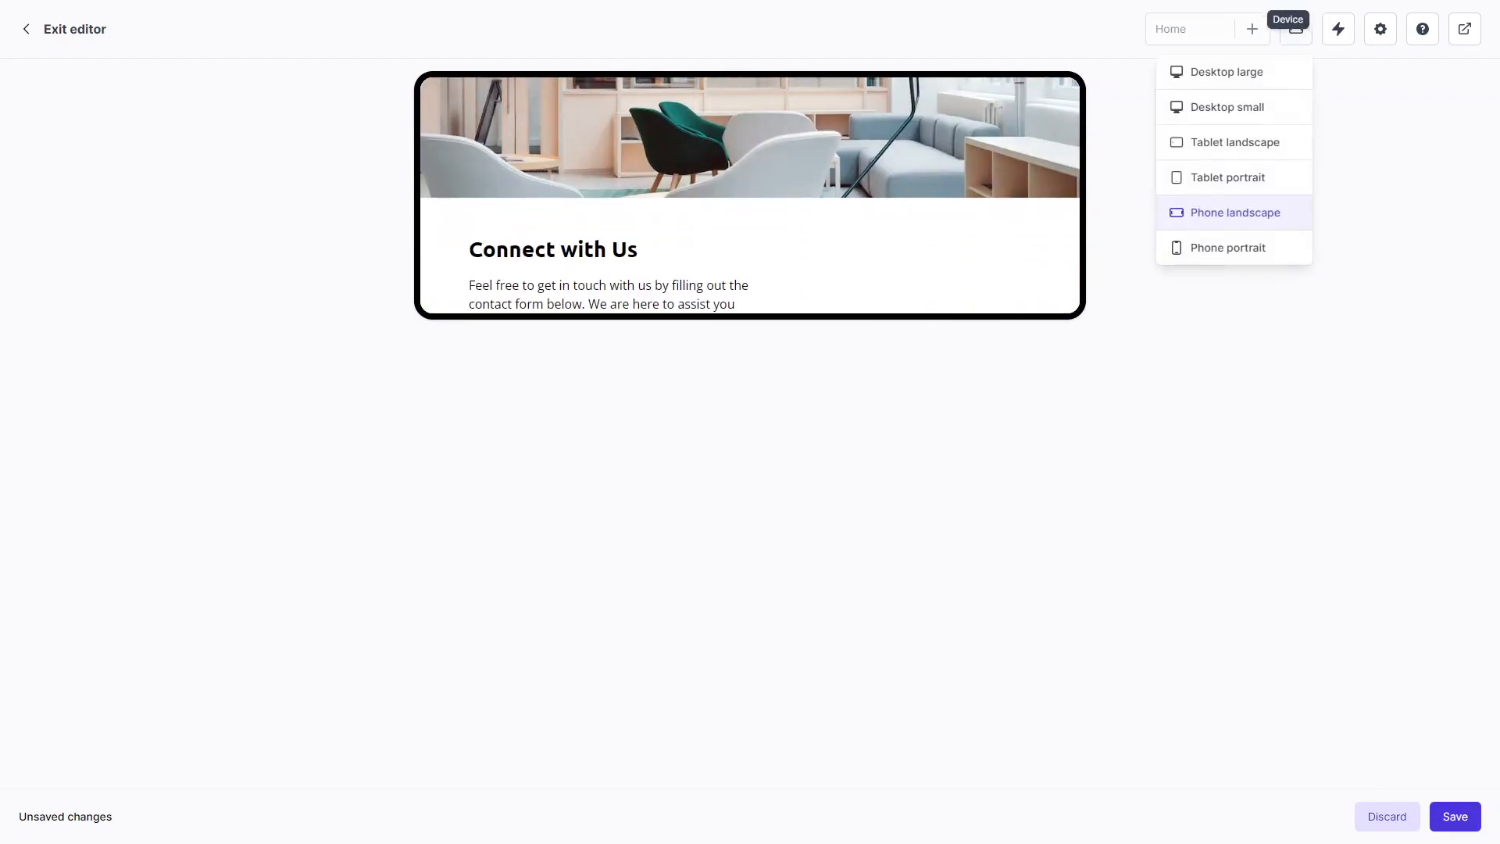
click(1226, 72)
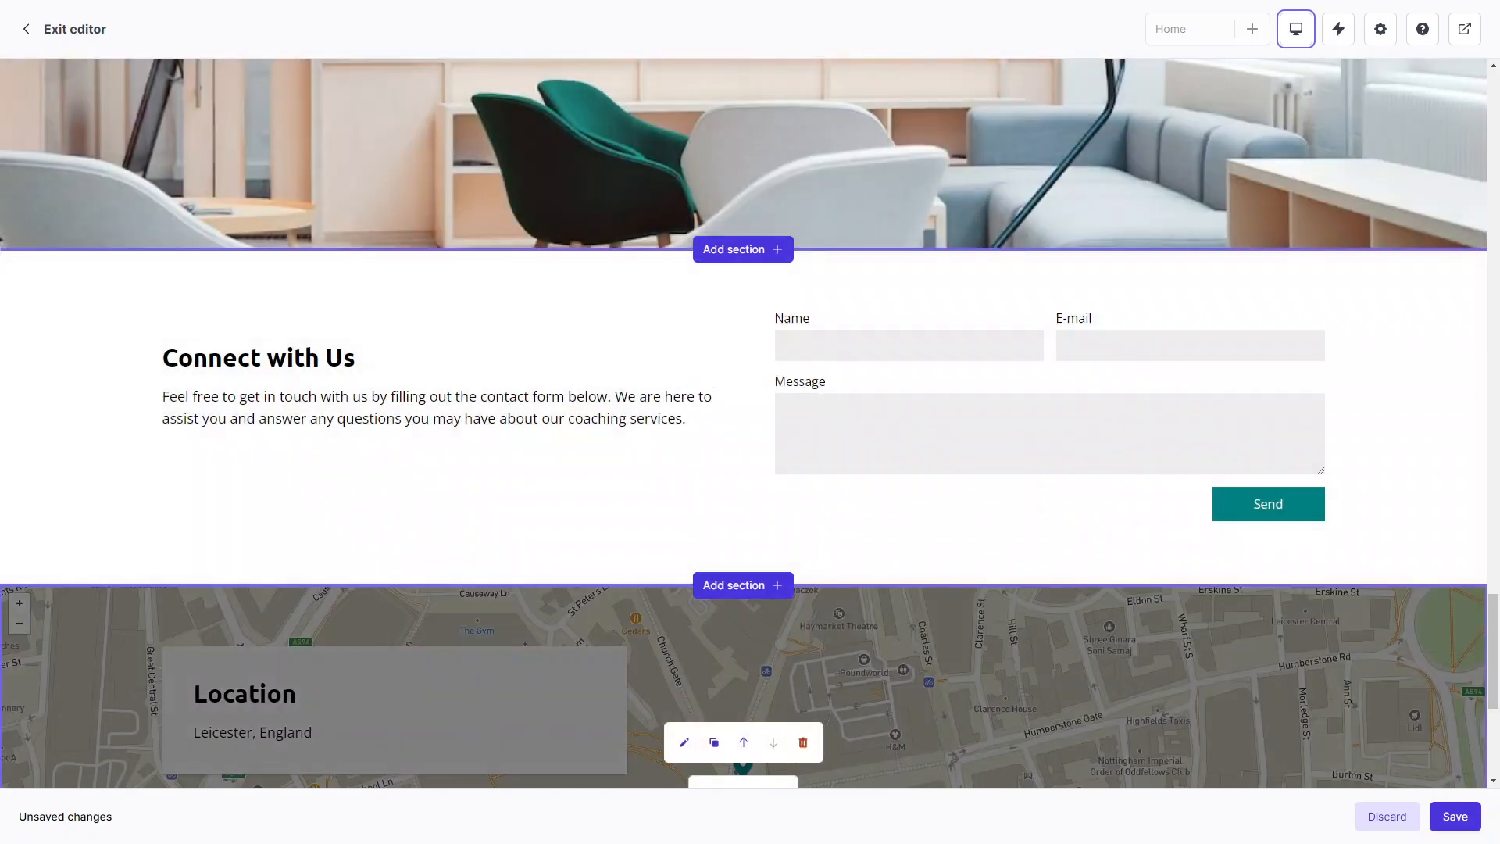
scroll(750, 468, down, 3)
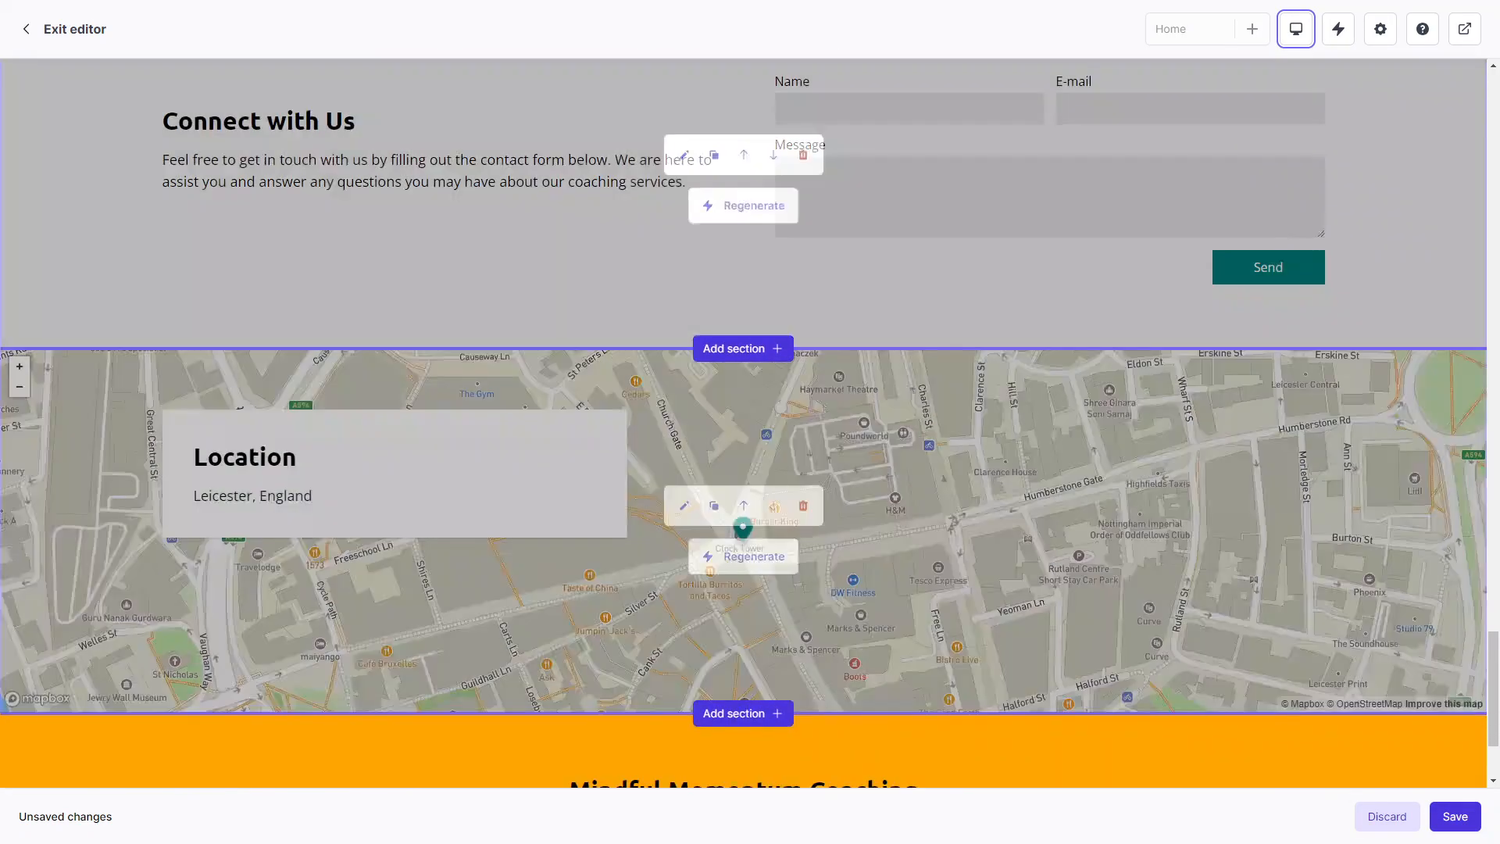
click(1455, 816)
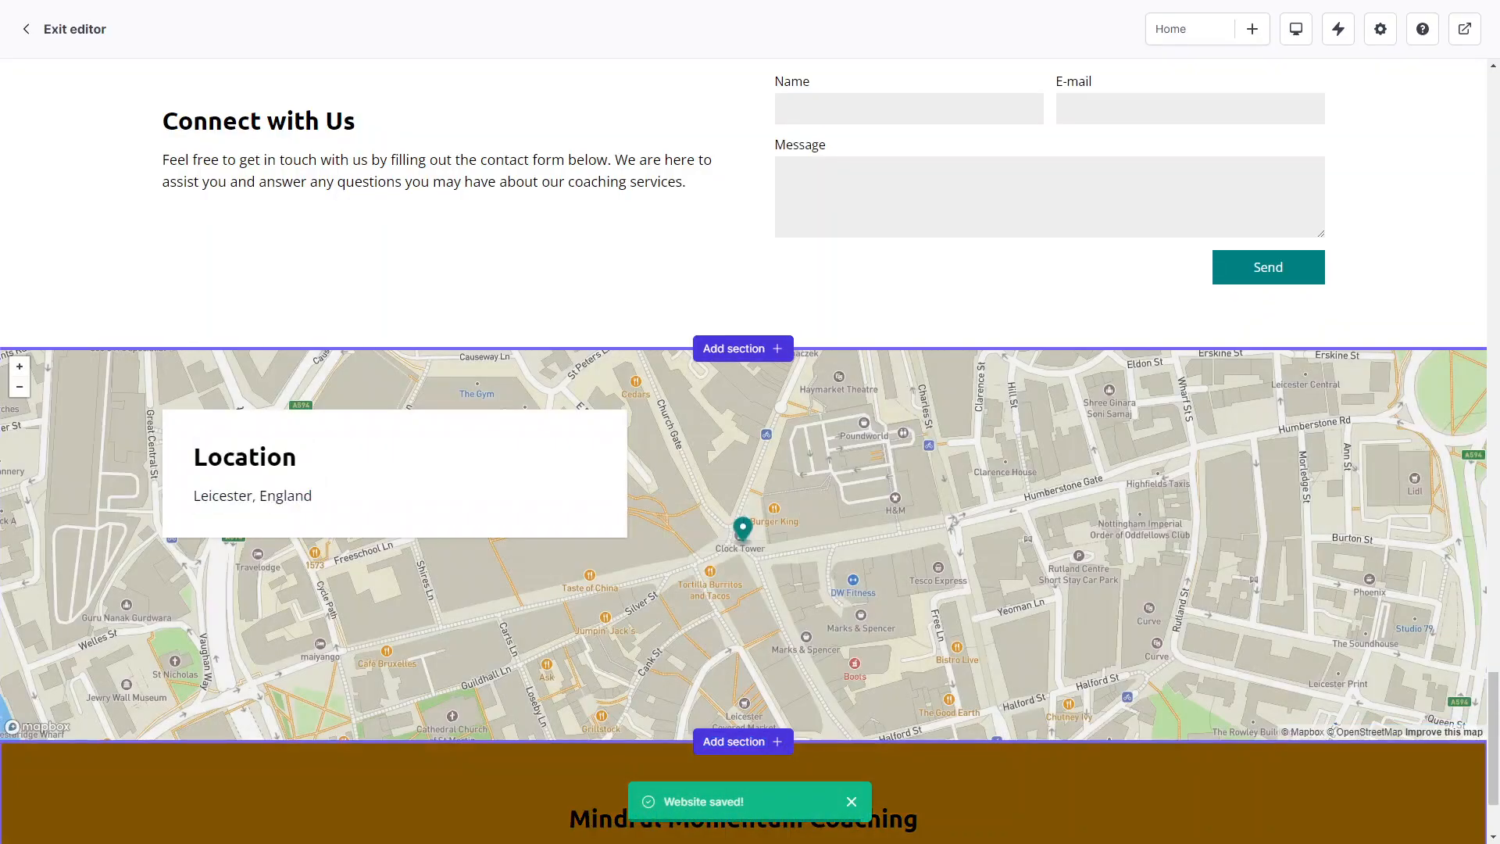
Check the editing options of the Location map section and close them without changes
scroll(750, 421, down, 2)
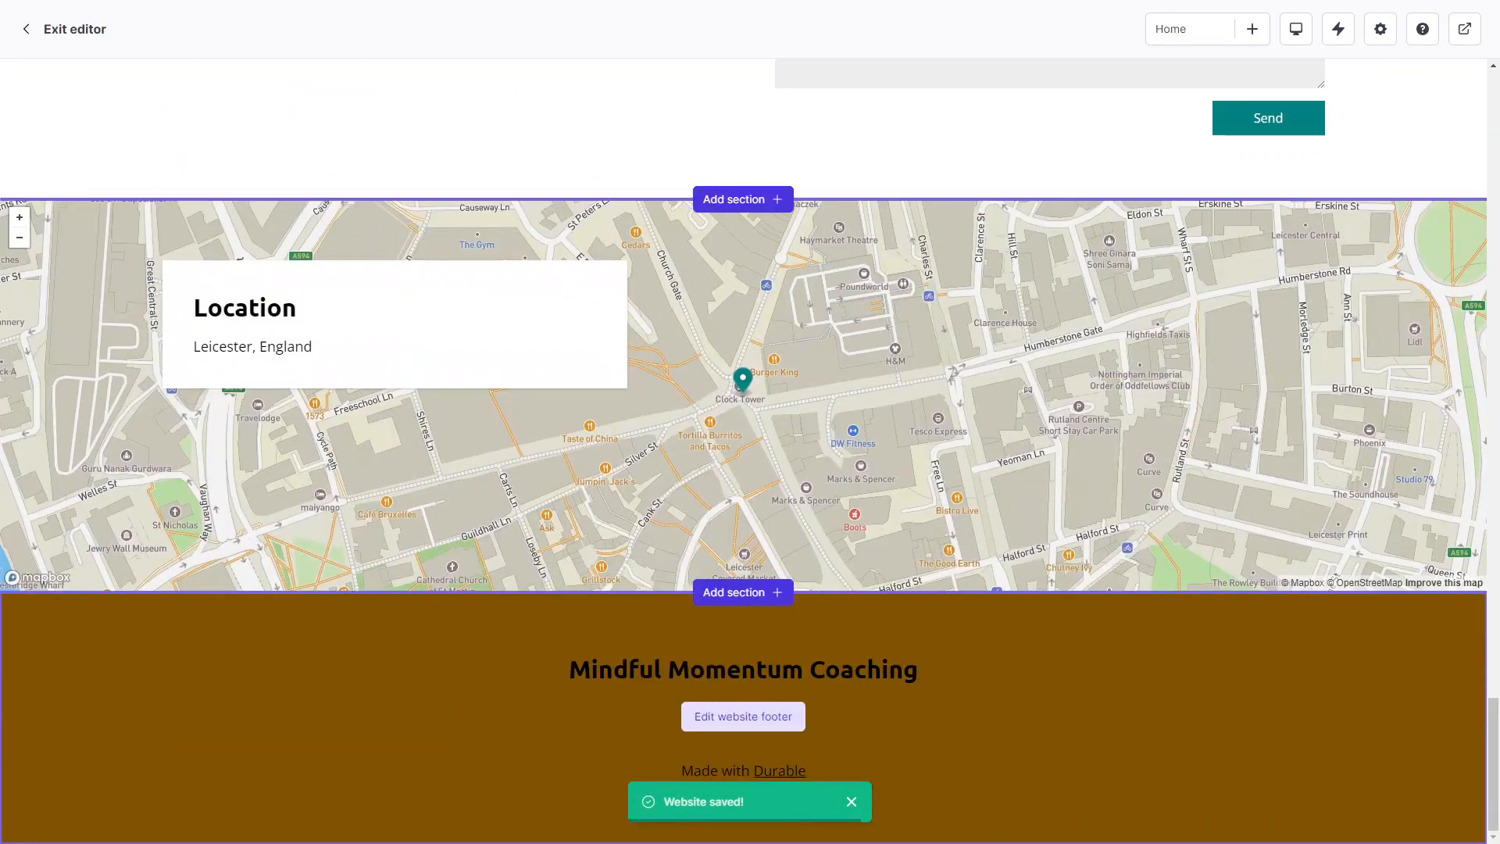
mouse_move(726, 468)
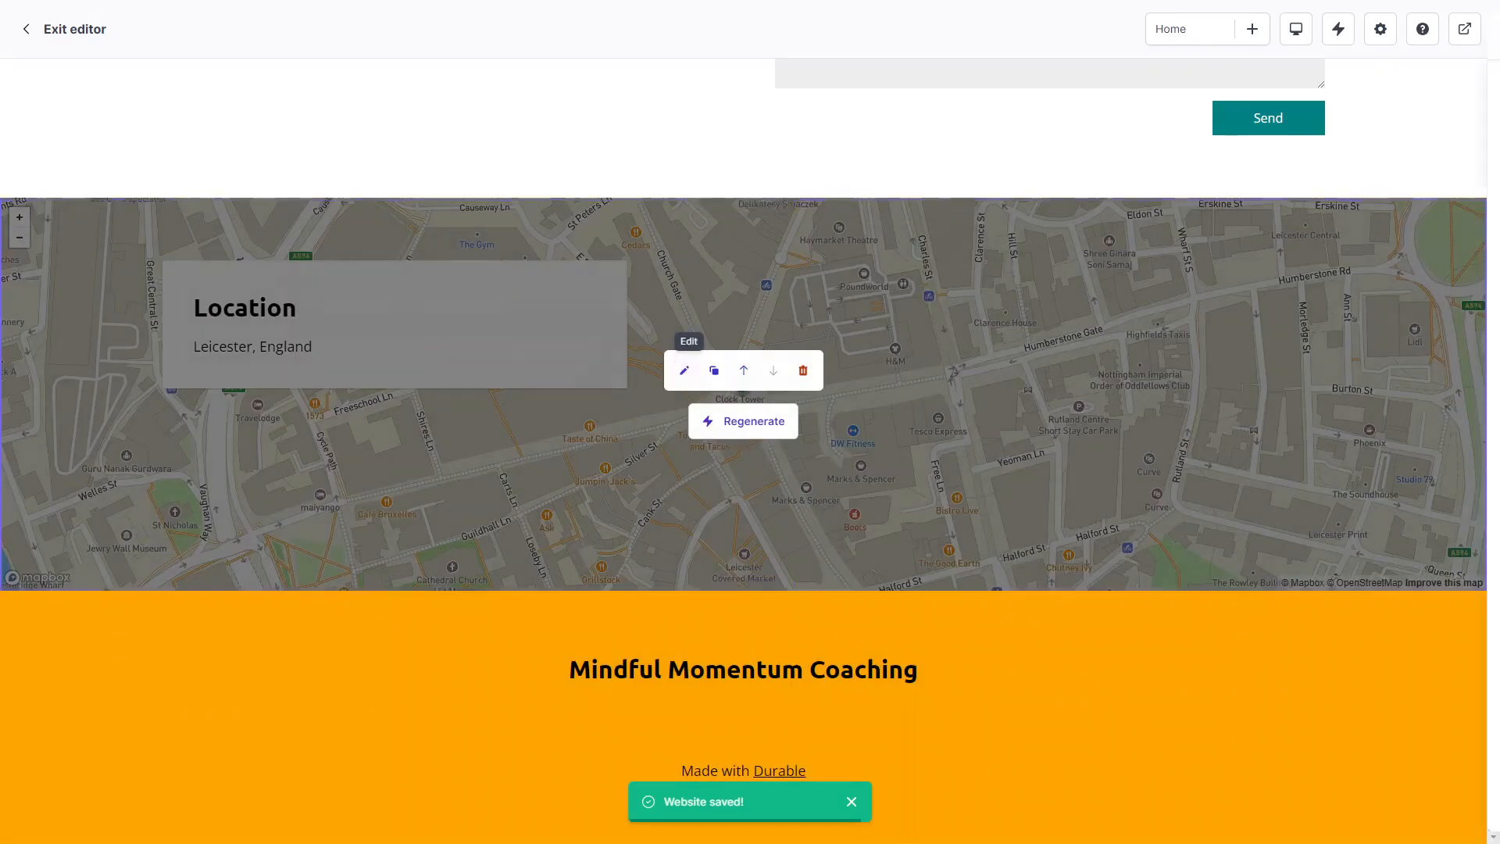
click(685, 370)
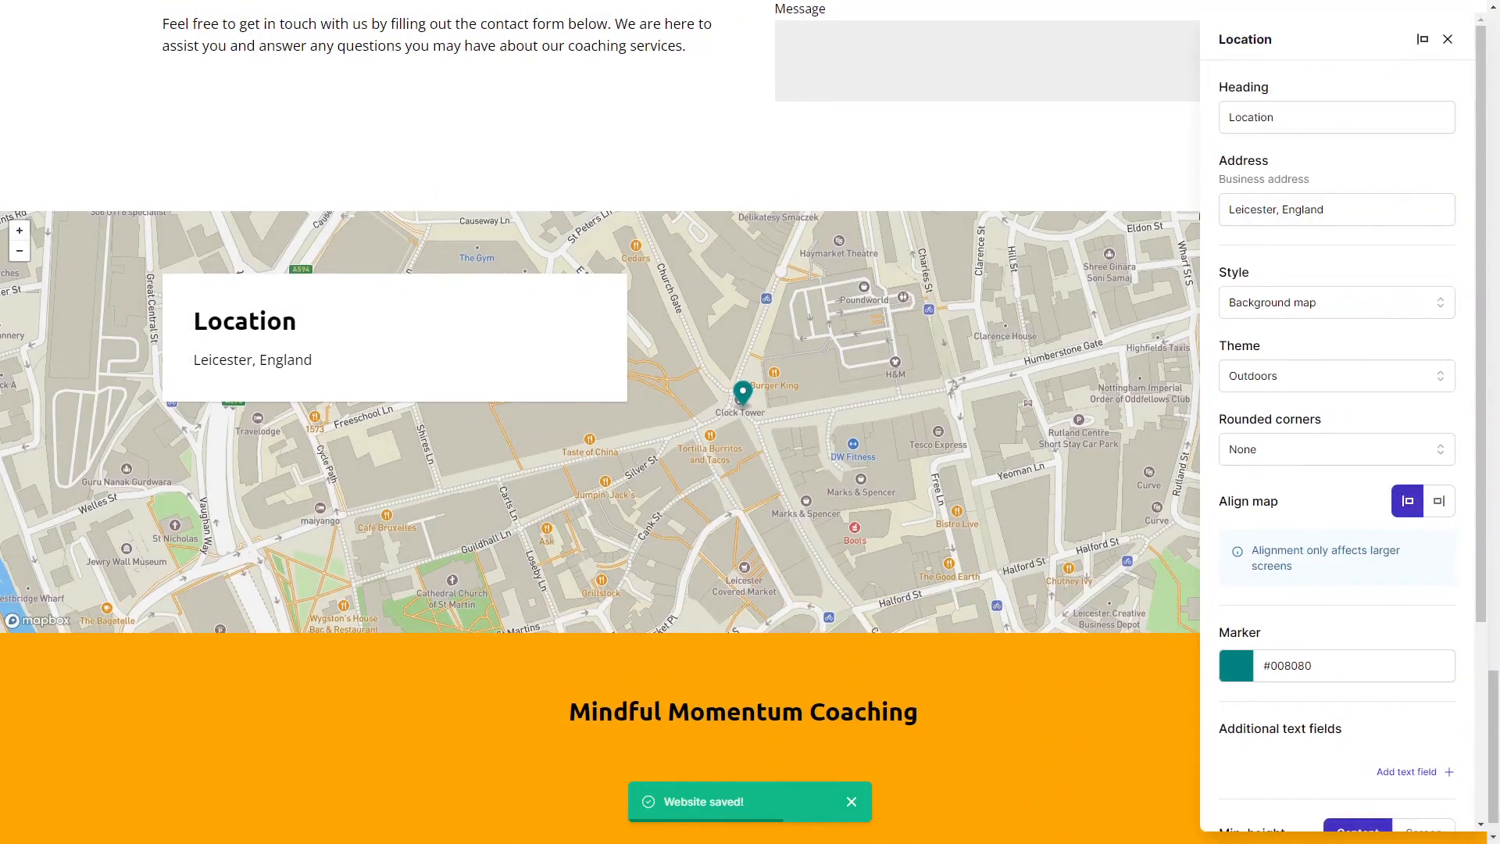
click(1448, 39)
Check the Connect with Us contact form's settings, including the form success message, and close them without changes
scroll(750, 235, up, 7)
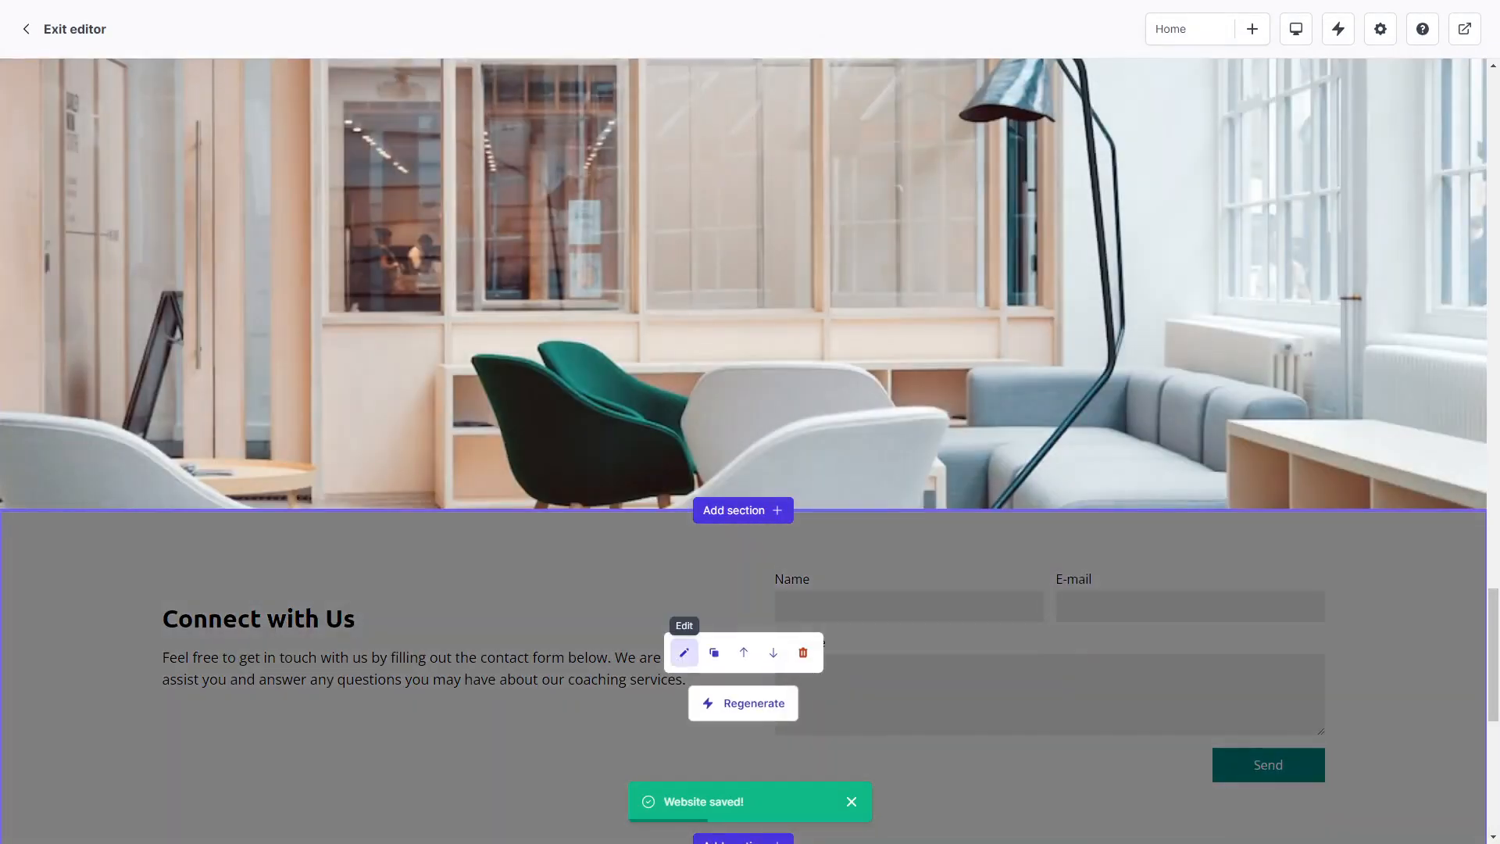
click(684, 652)
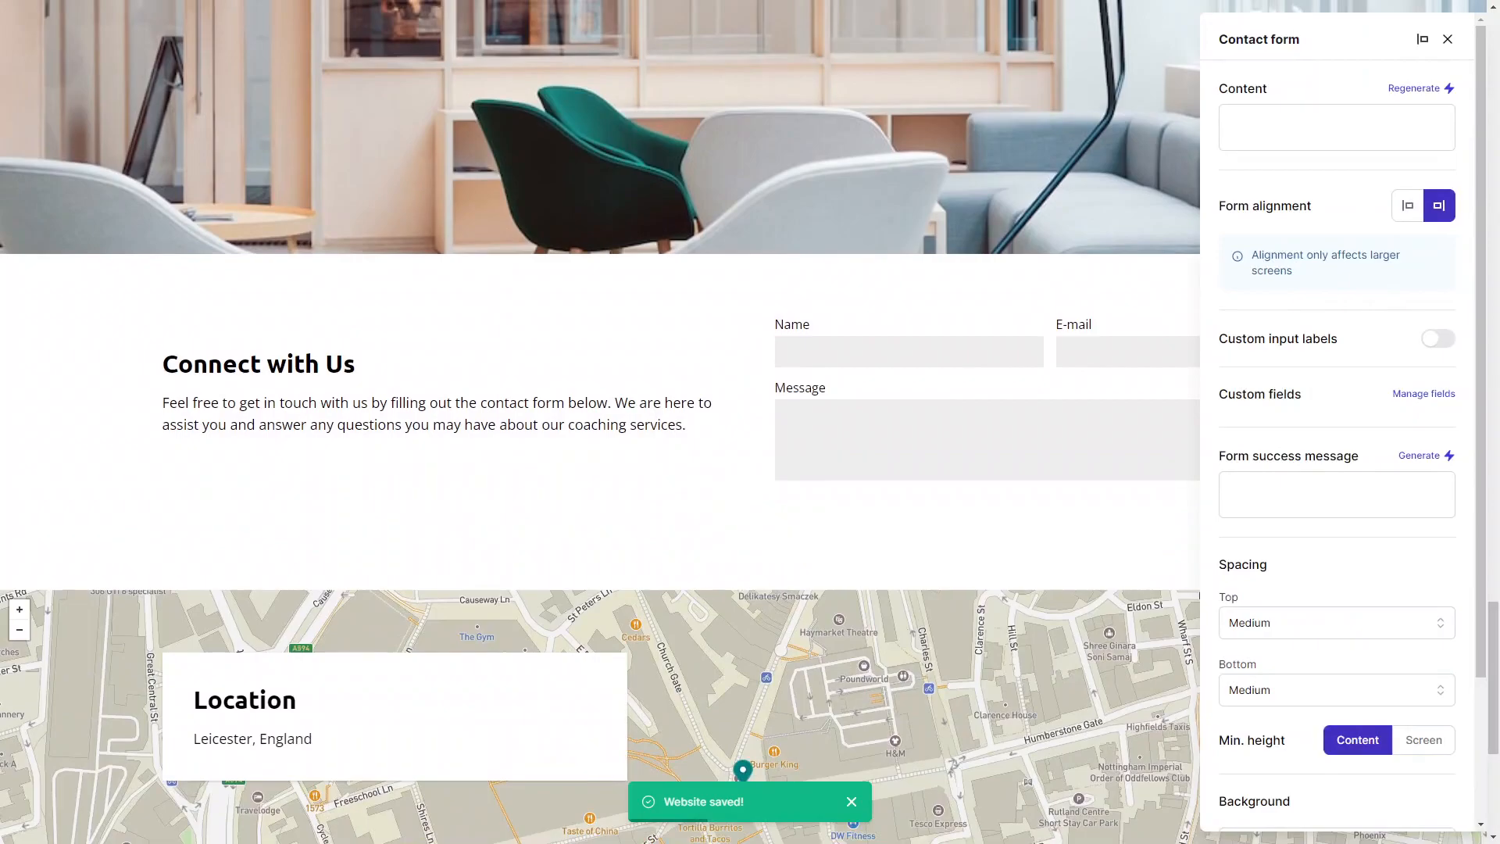
scroll(1336, 429, down, 2)
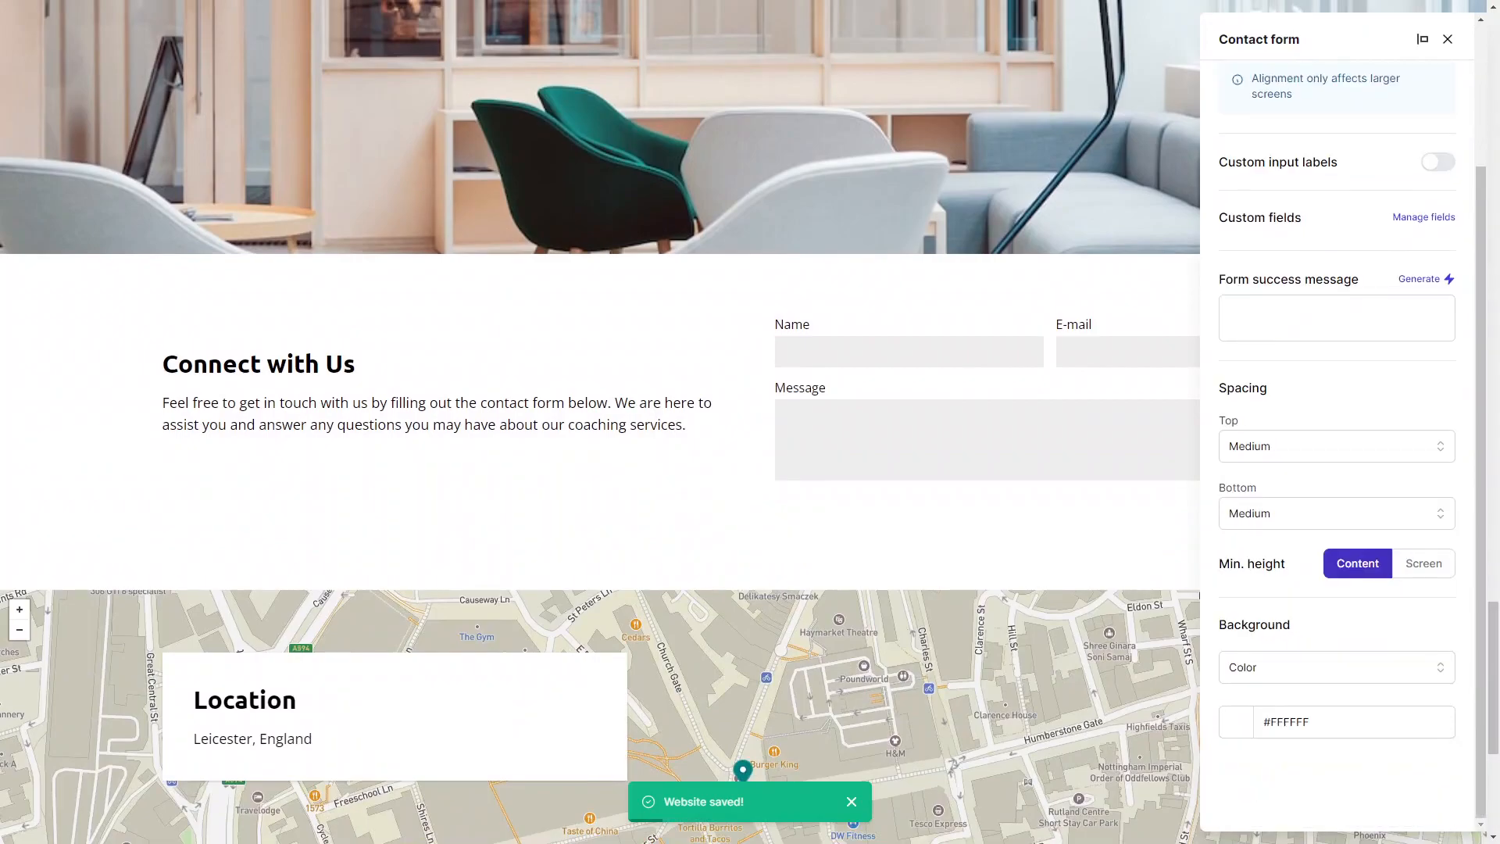
click(1336, 318)
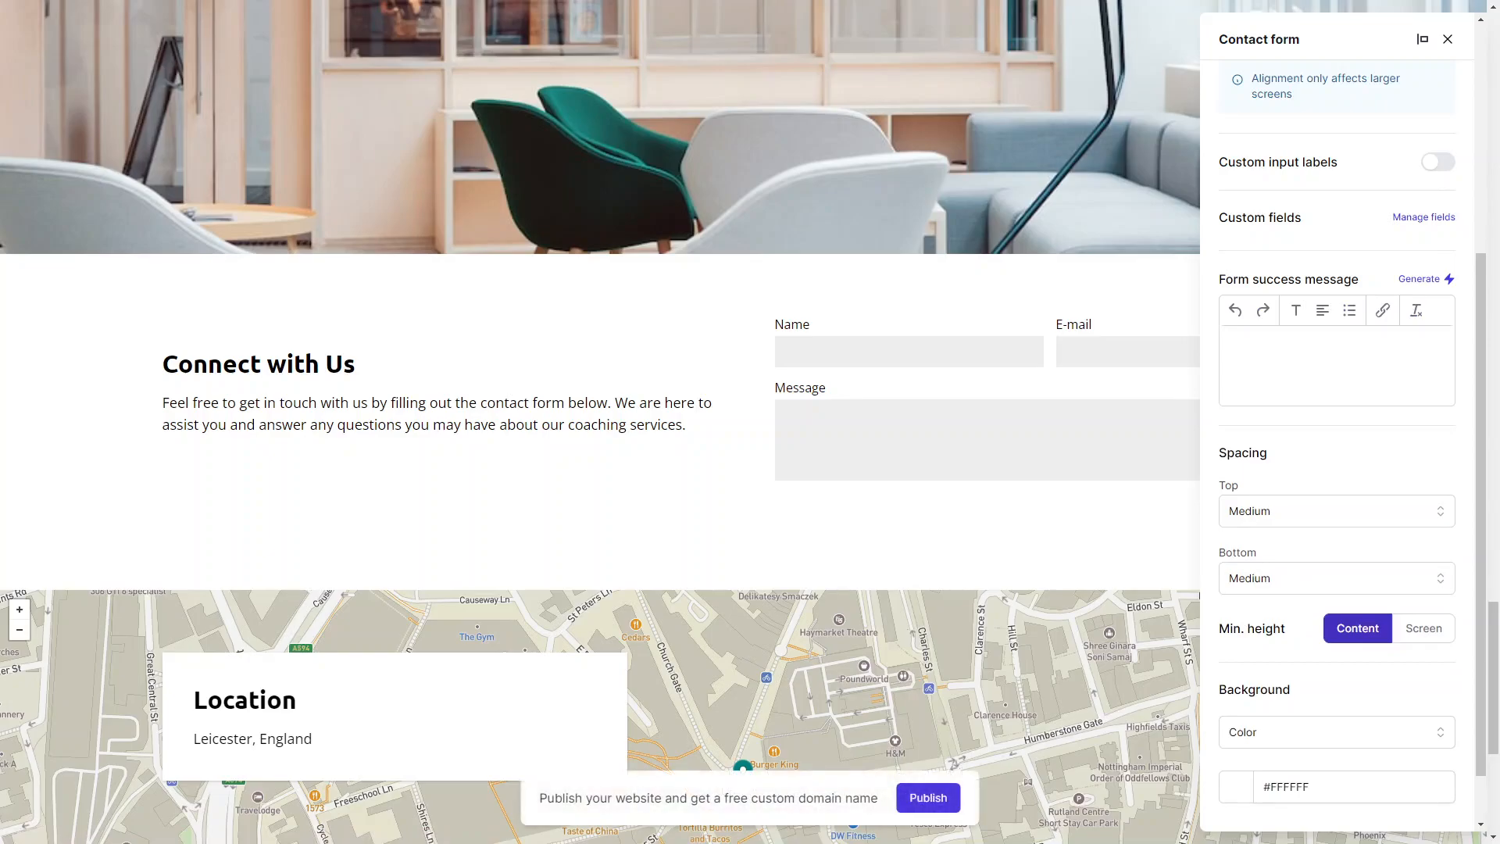
click(1447, 39)
Start publishing the website and compare the features and annual prices of the Starter and Business plans
scroll(744, 391, up, 20)
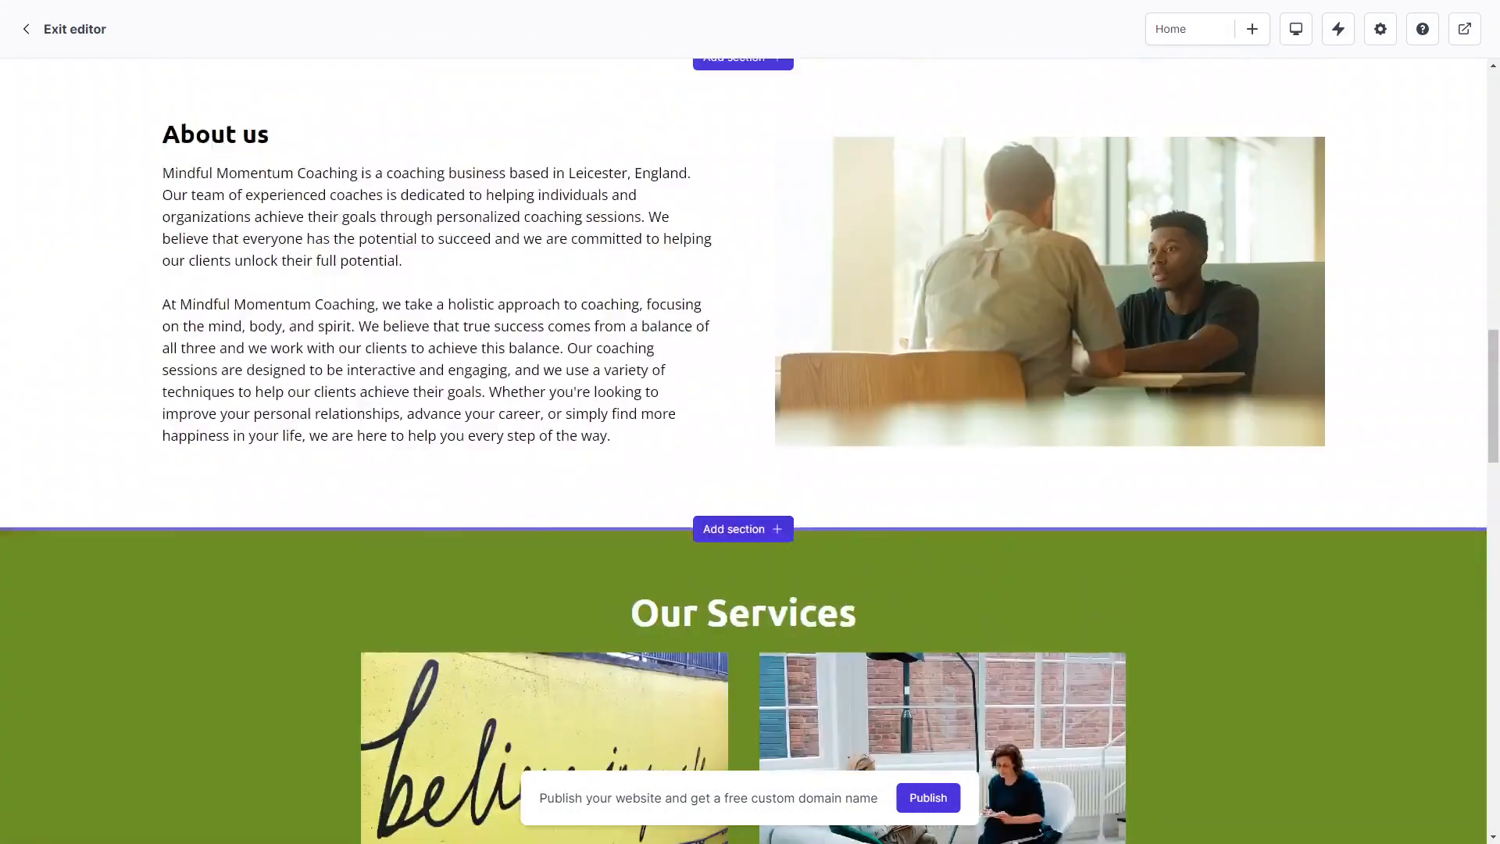
scroll(743, 451, up, 3)
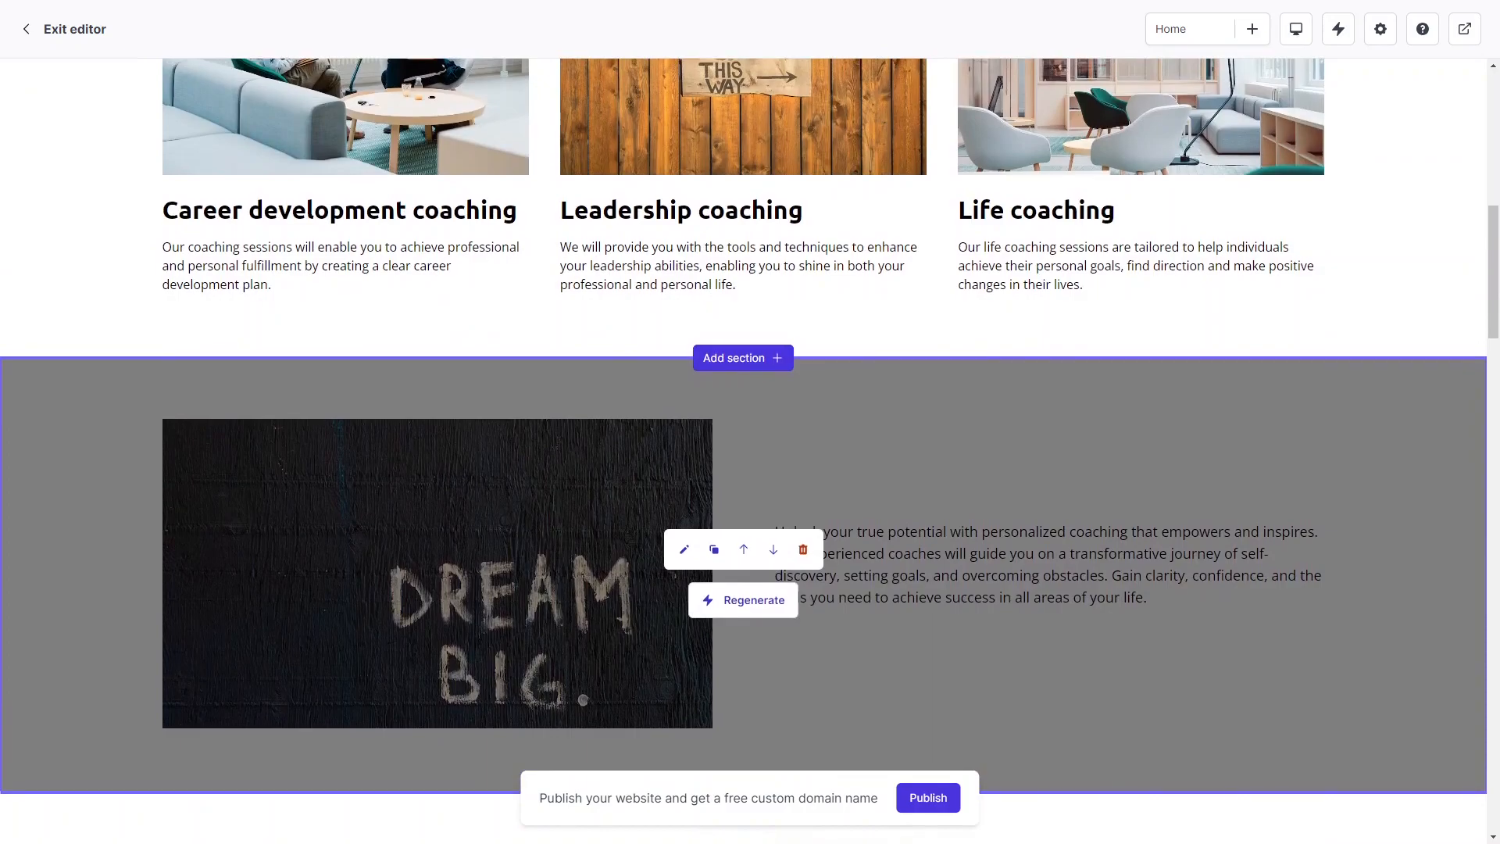
scroll(744, 451, up, 10)
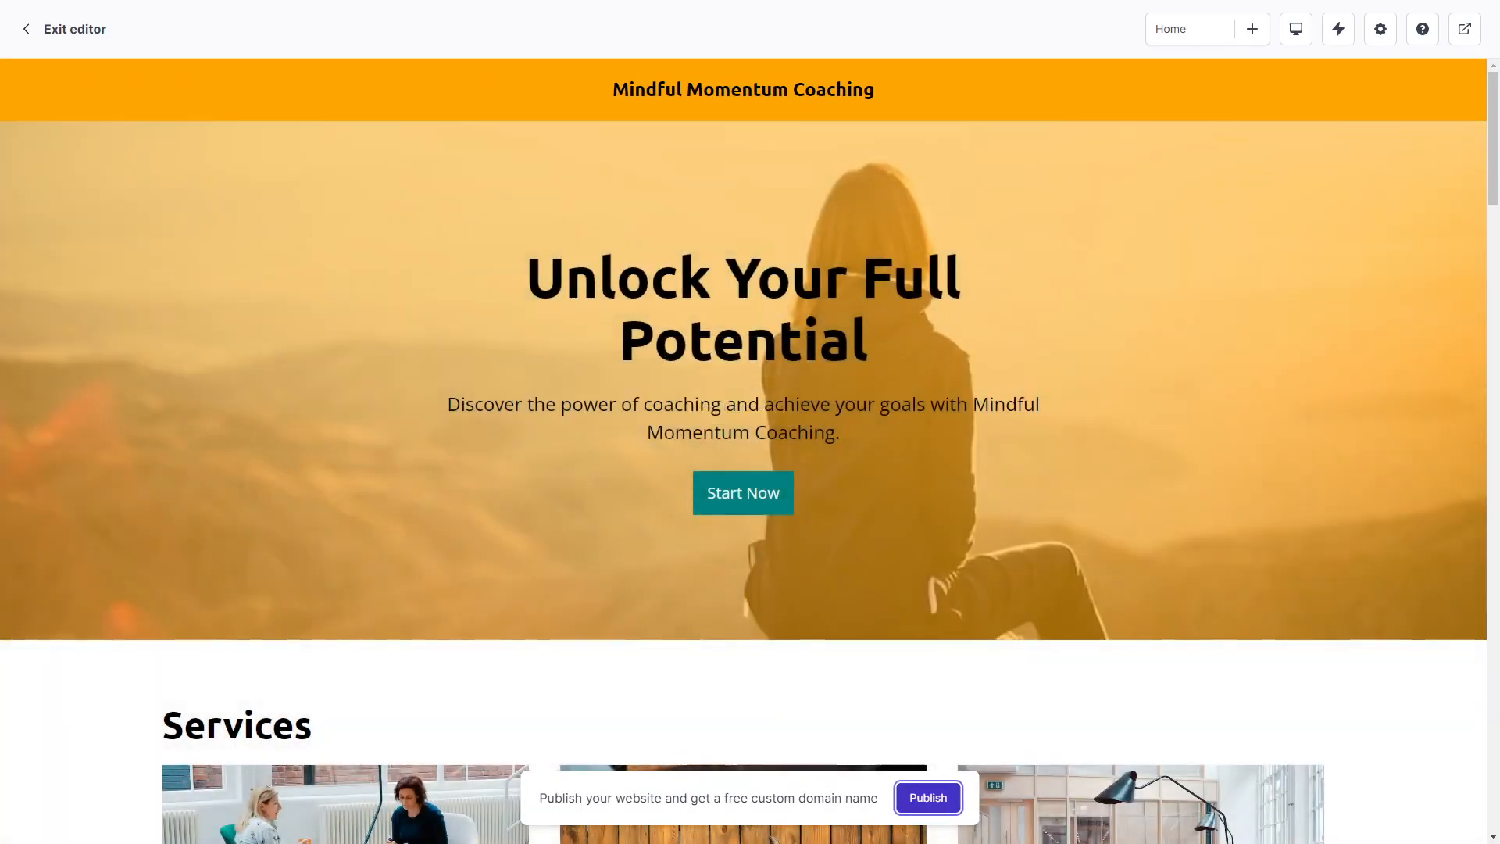
click(928, 796)
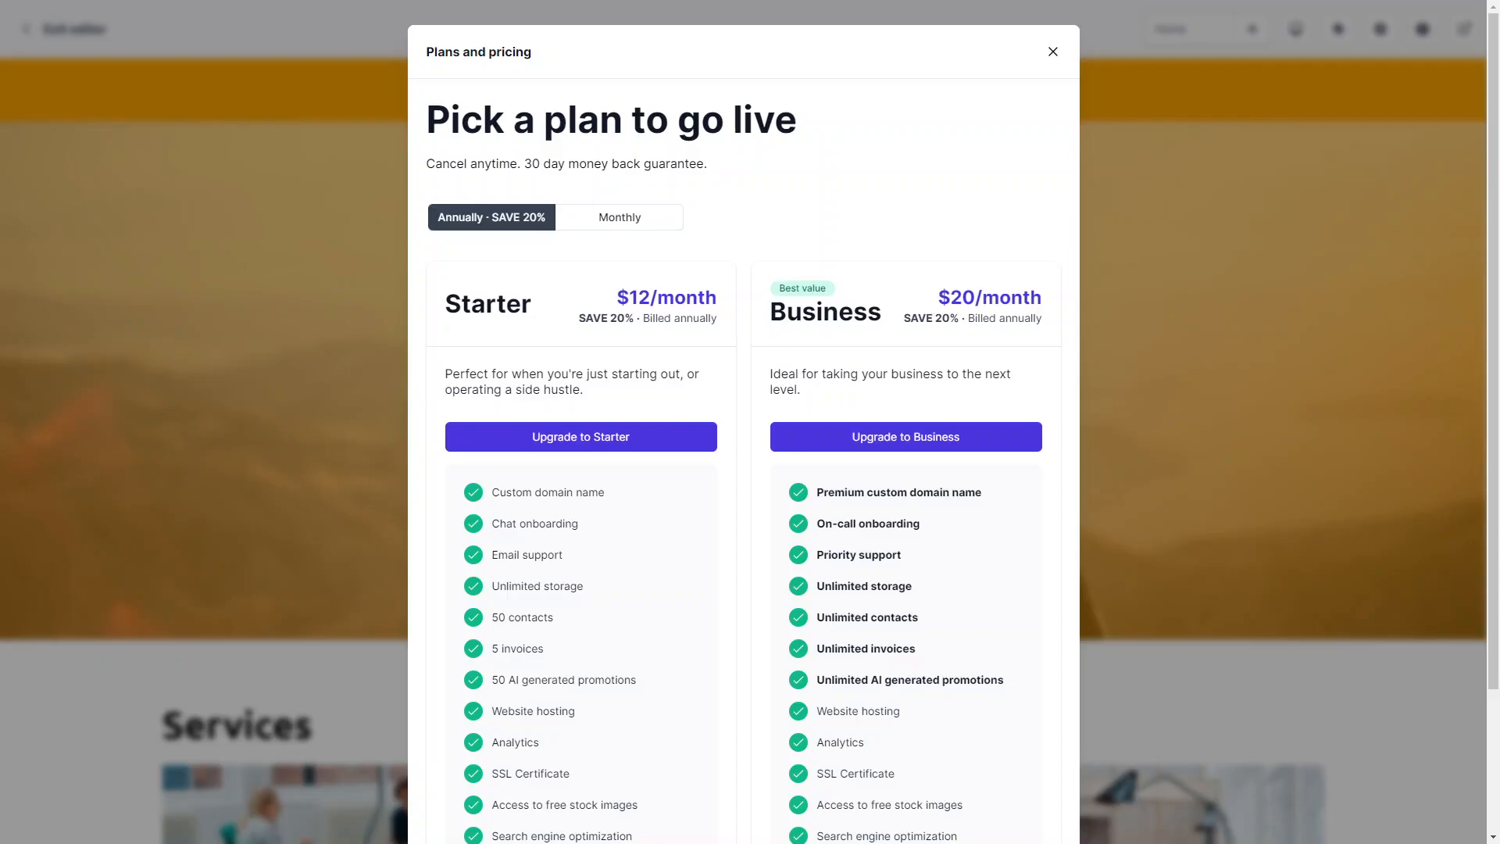
scroll(744, 438, down, 2)
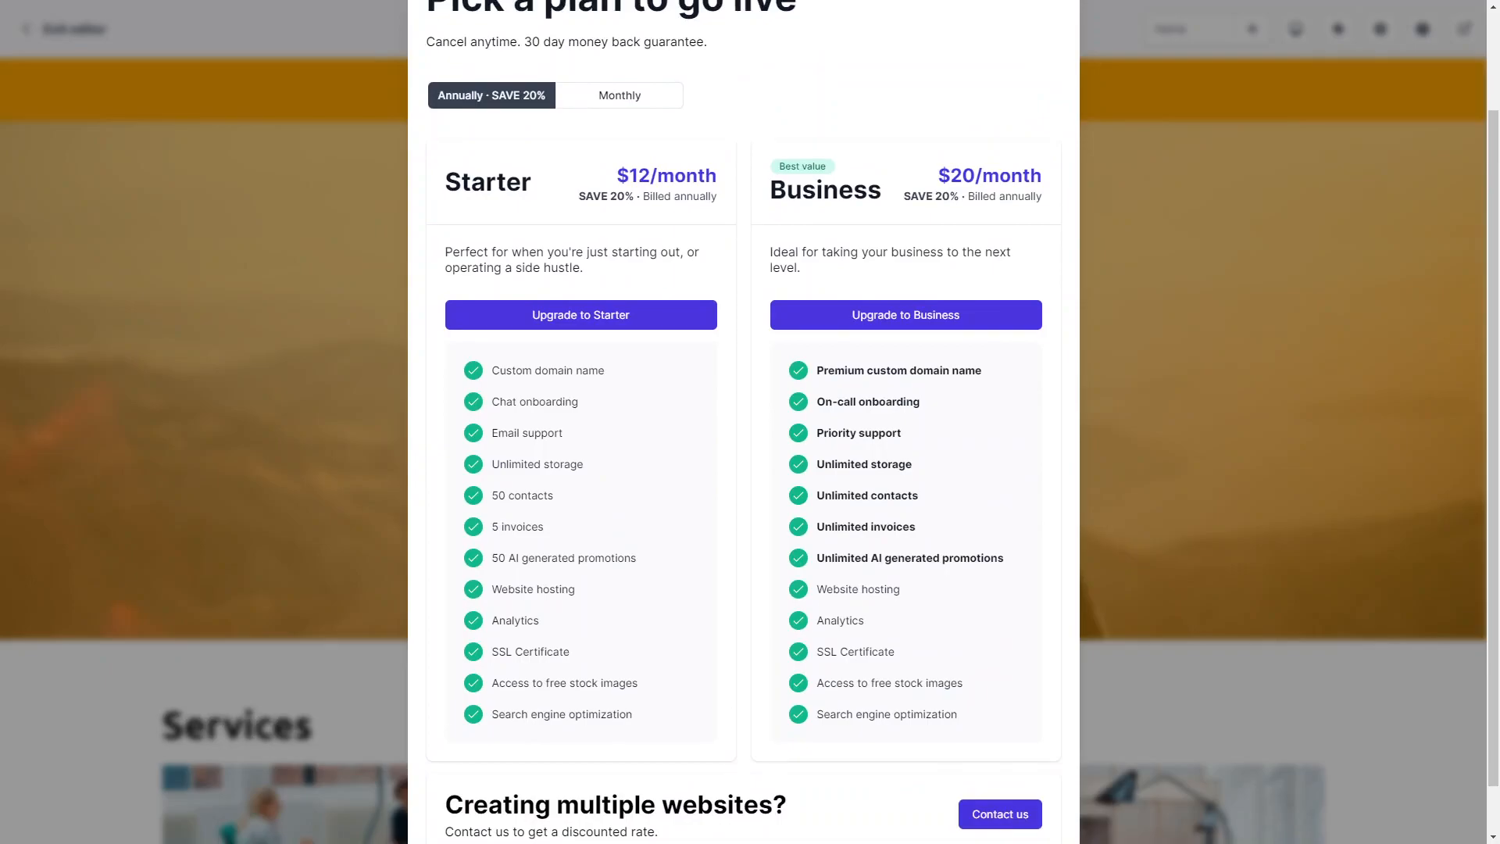
scroll(744, 438, down, 1)
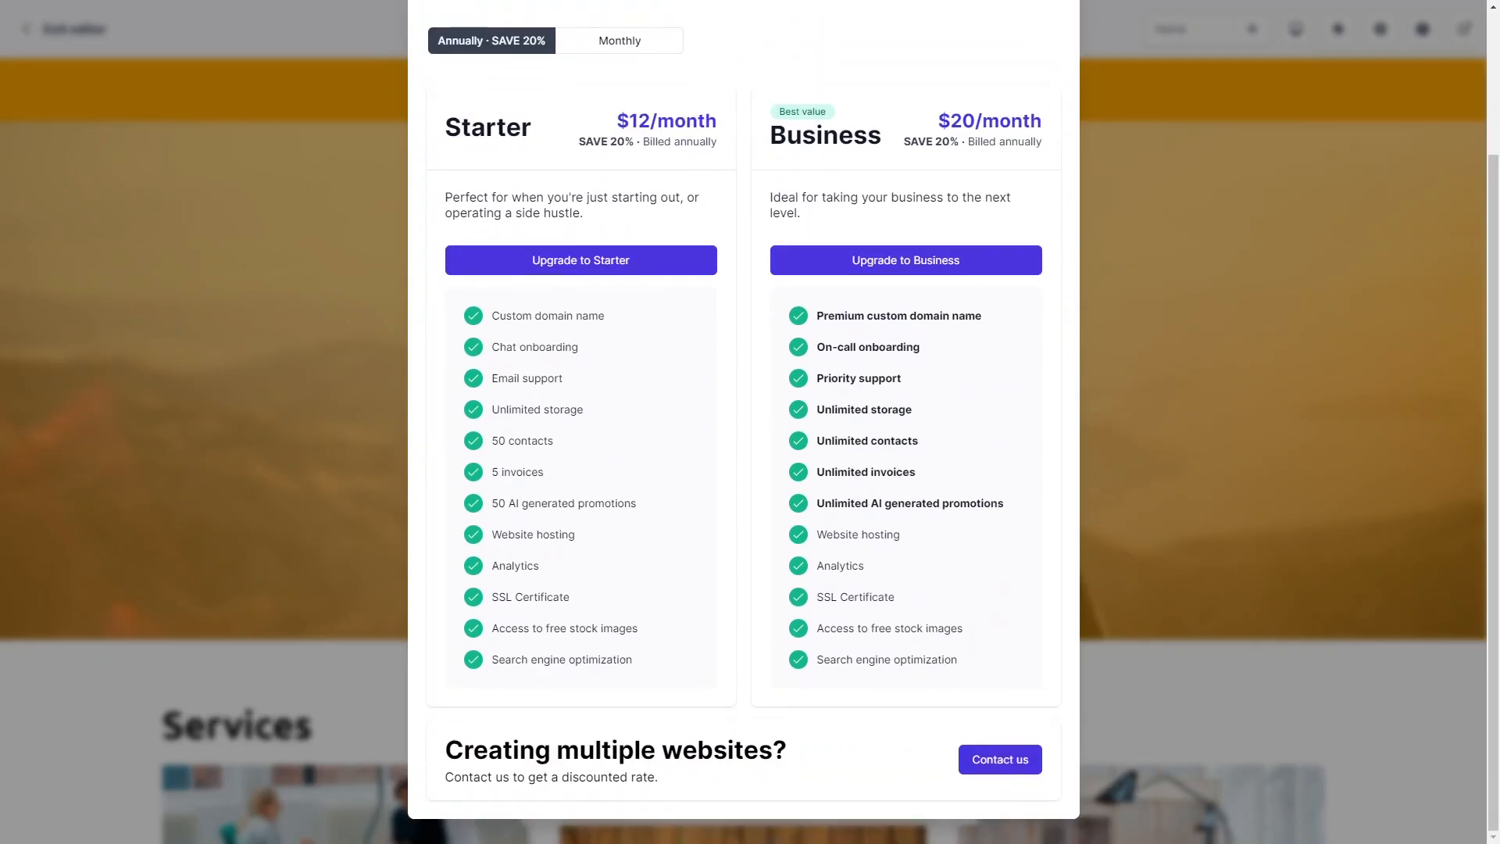
scroll(744, 438, up, 2)
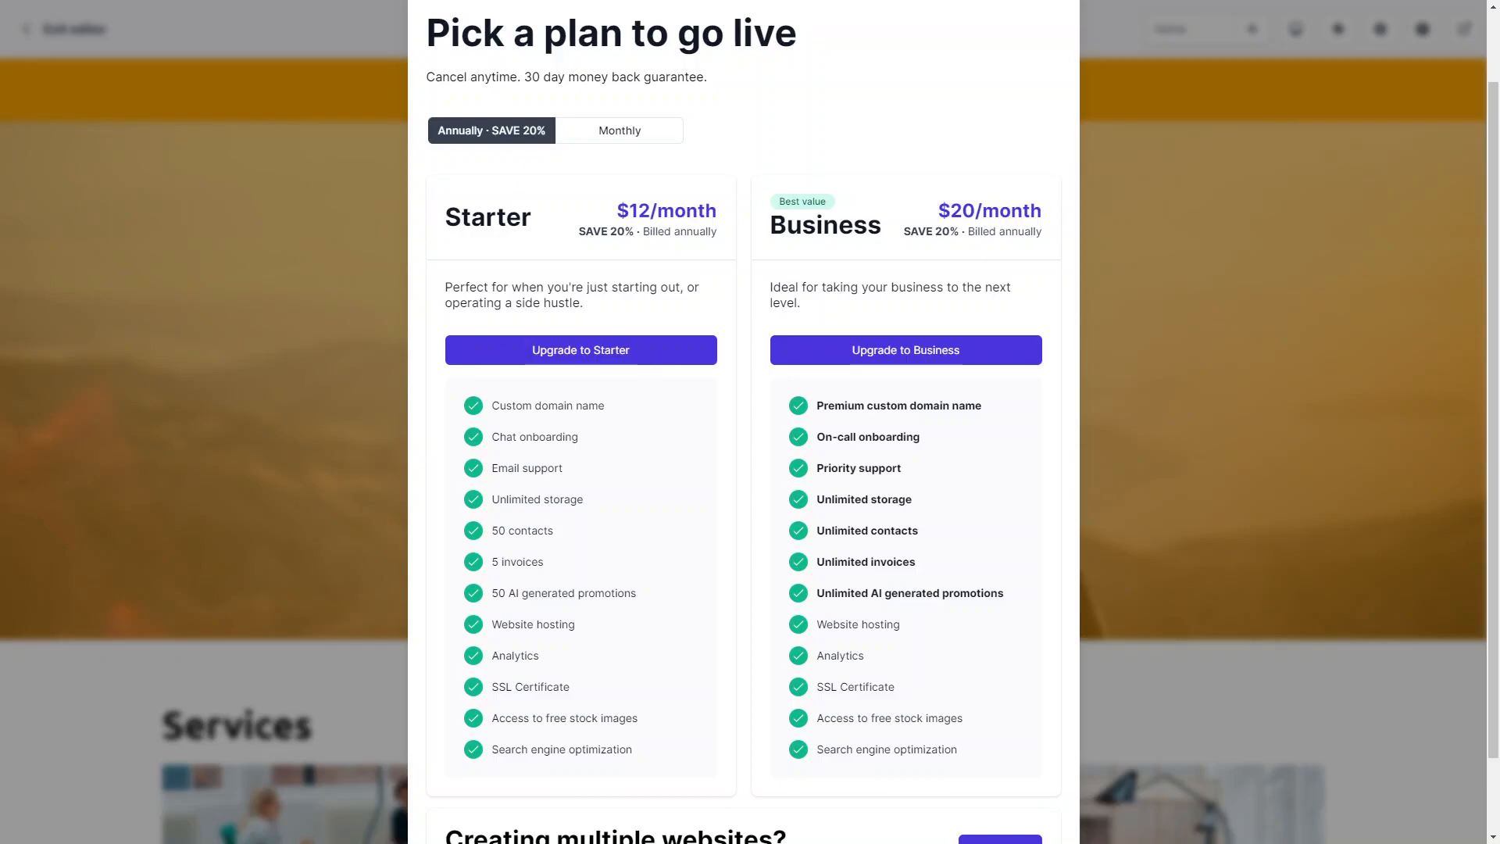
scroll(743, 421, down, 1)
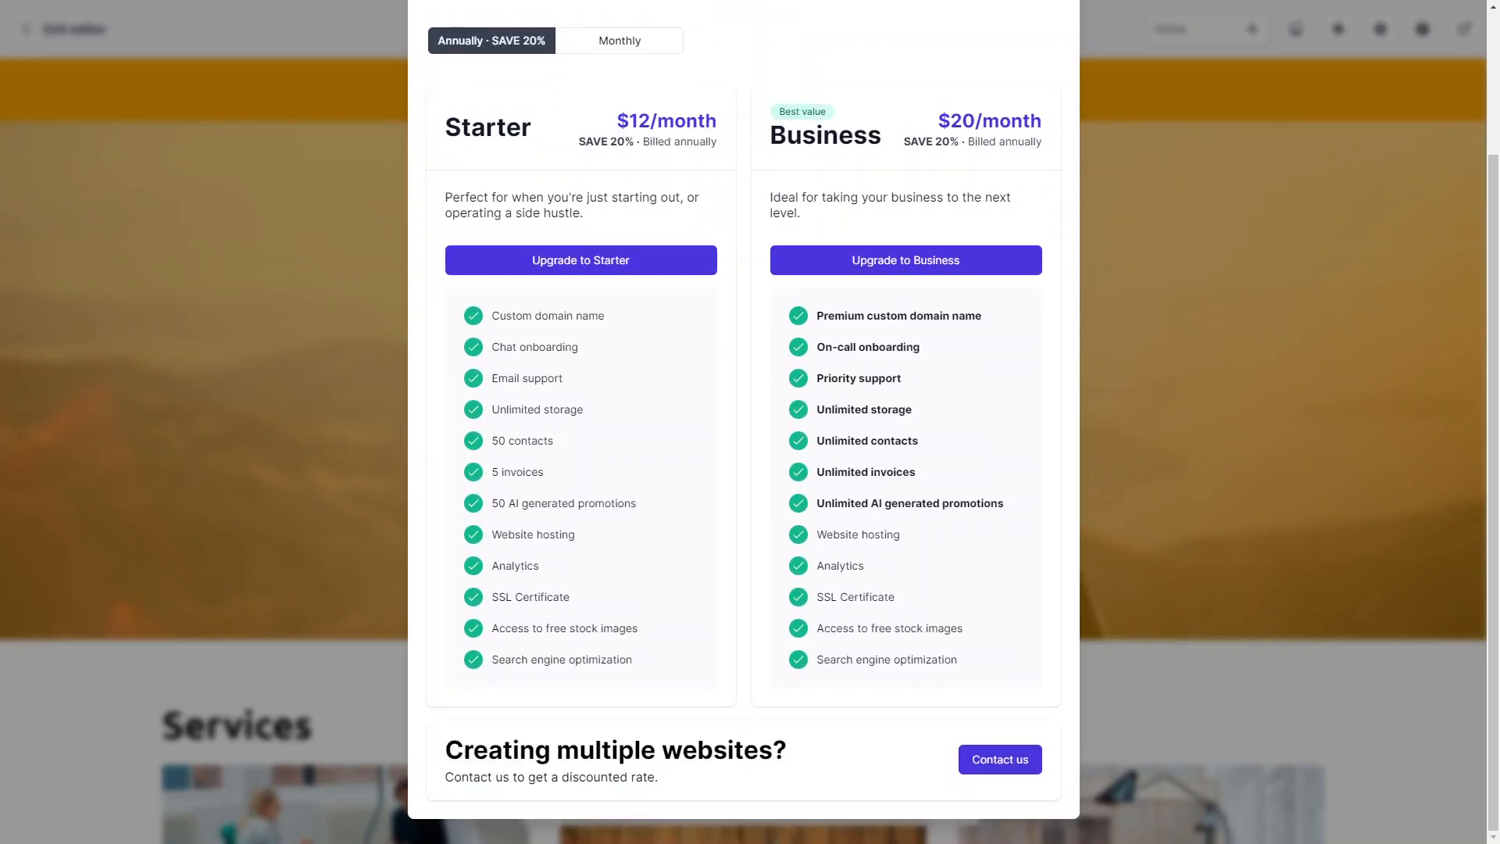
scroll(743, 422, up, 2)
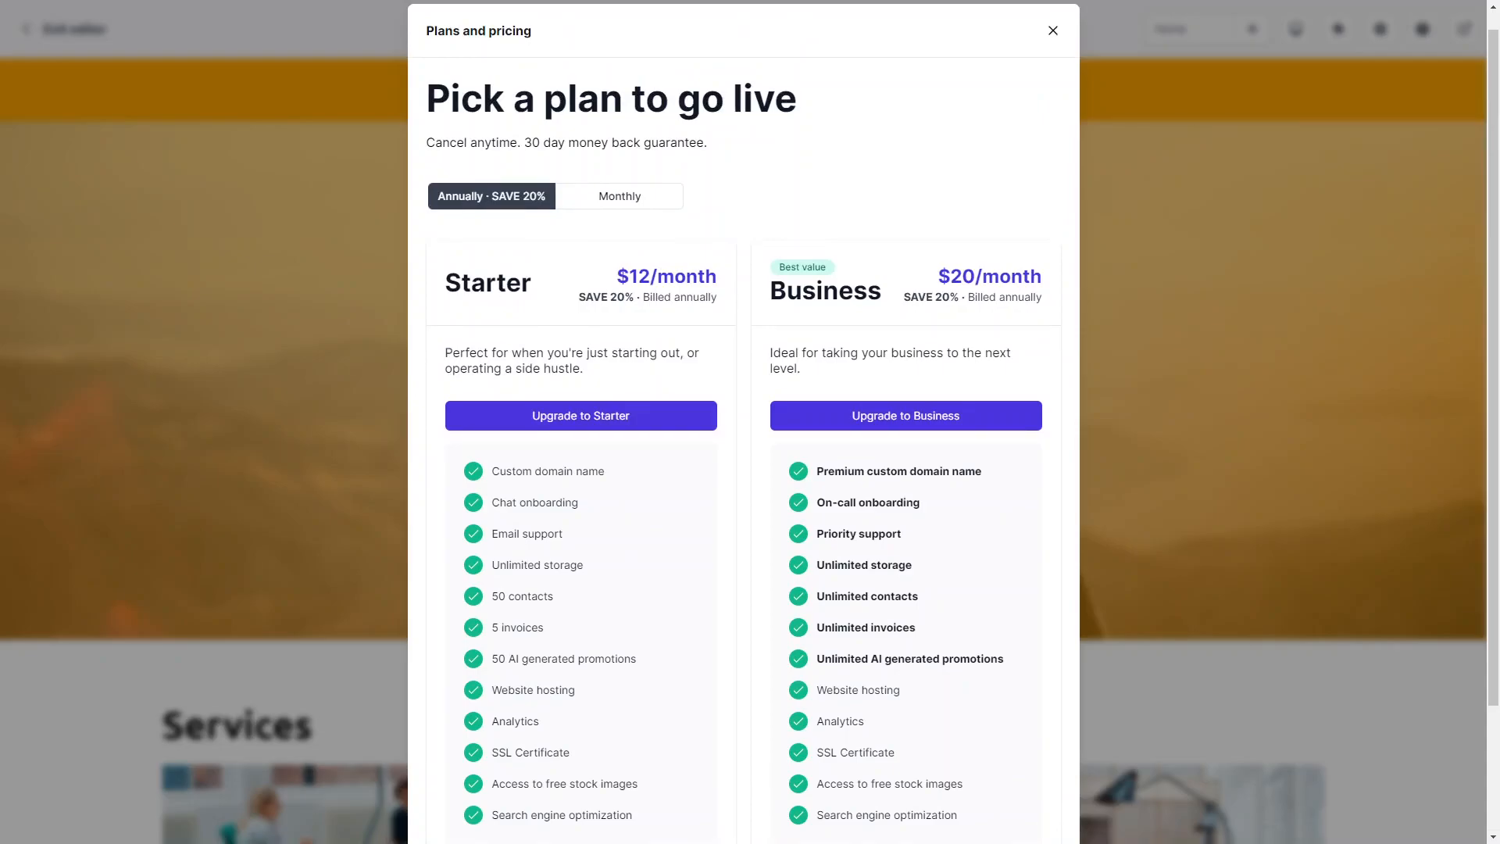
scroll(744, 422, down, 2)
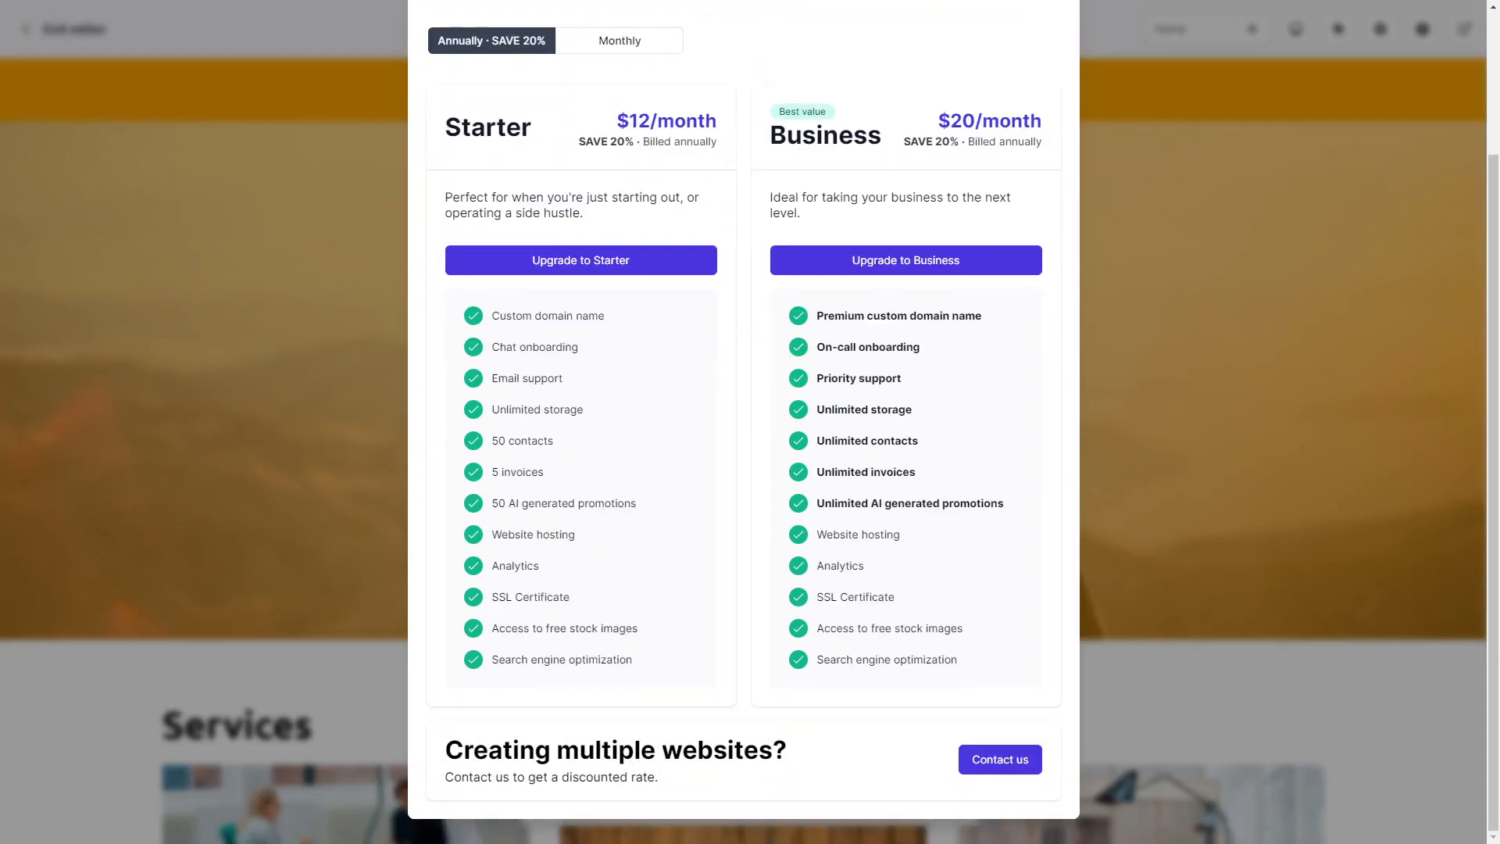
scroll(743, 422, up, 2)
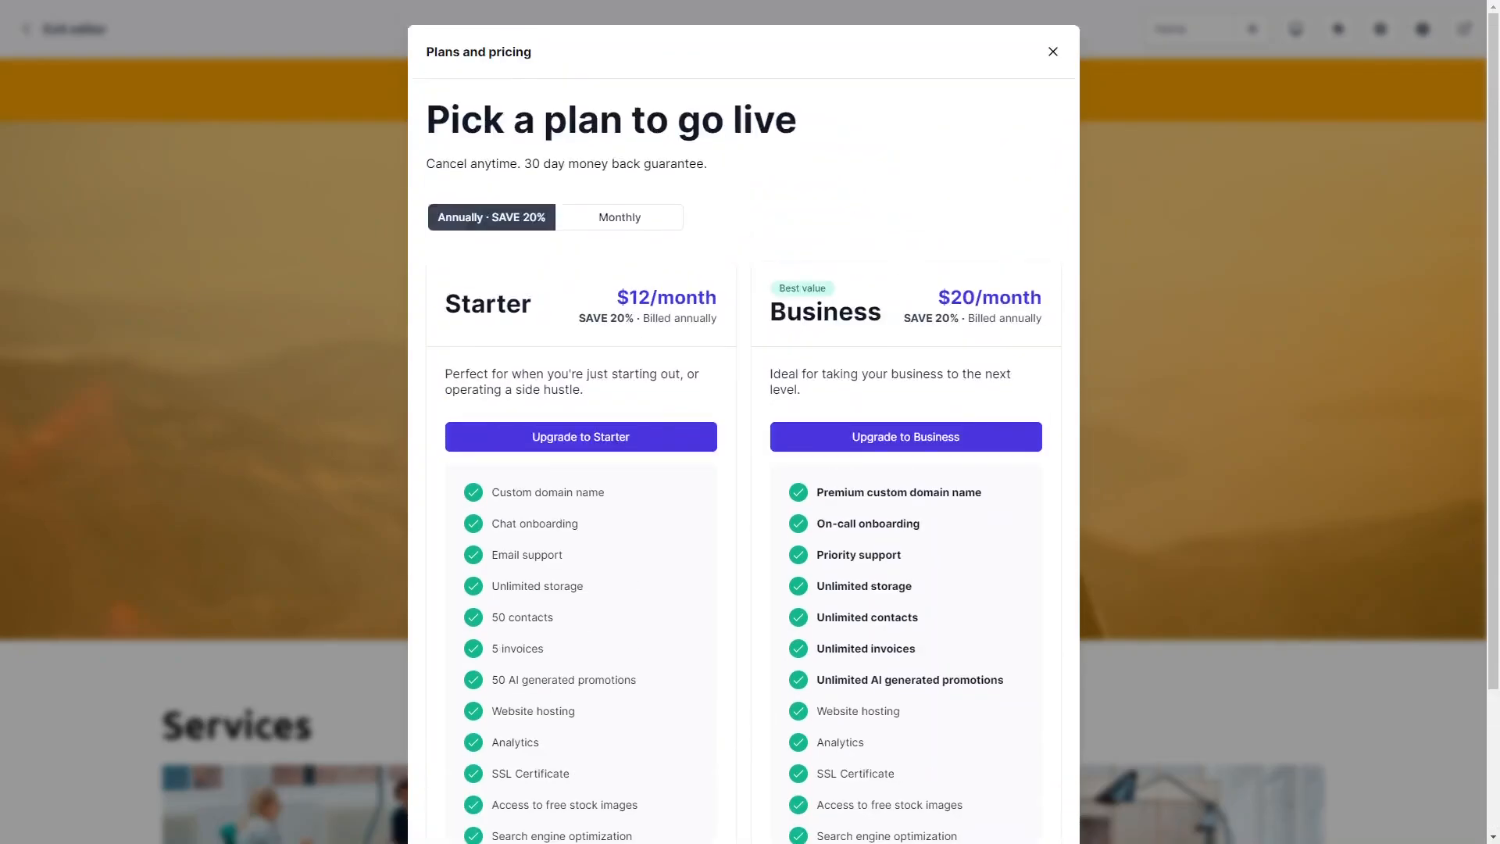